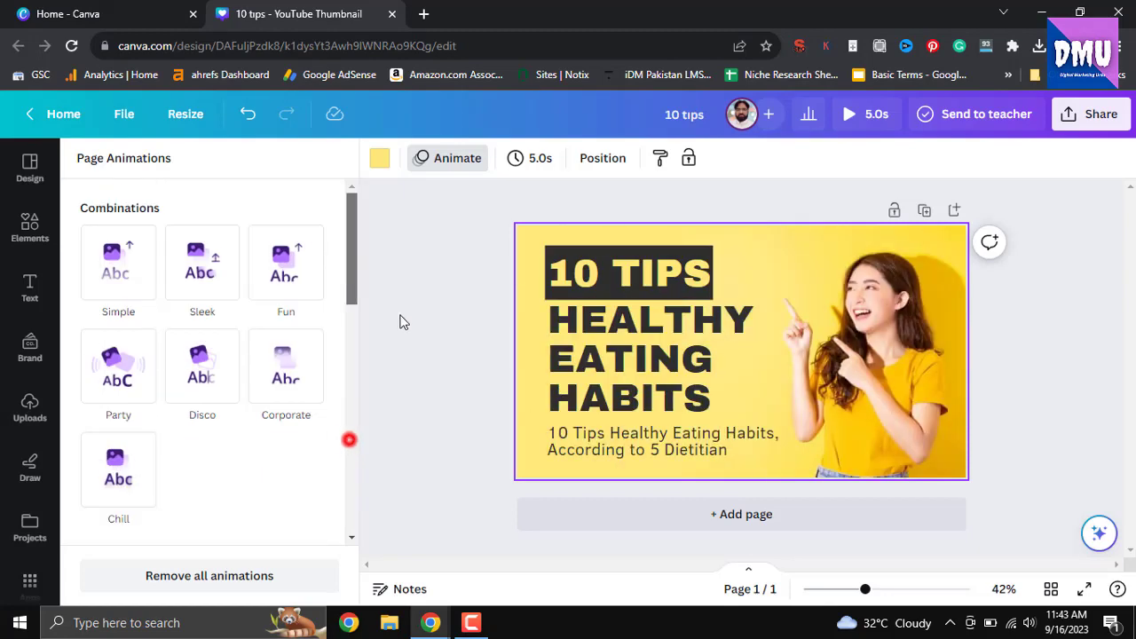
# Step: Apply the Party animation to the whole page, and set the Breathe animation on the woman's photo
pyautogui.click(634, 276)
pyautogui.click(187, 168)
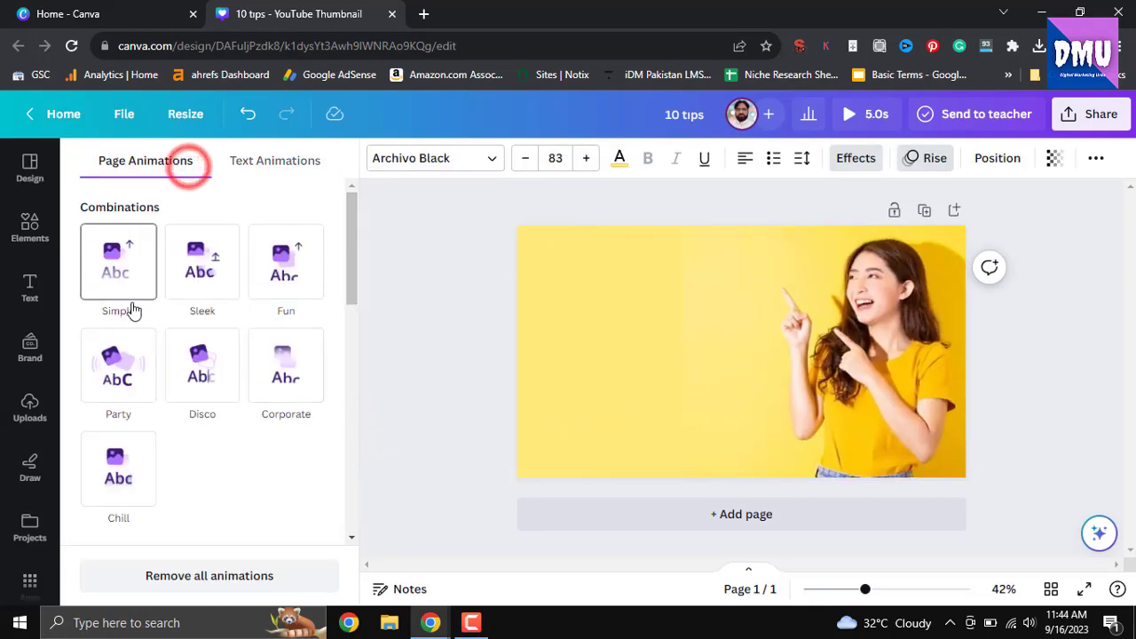
pyautogui.click(152, 375)
pyautogui.click(898, 362)
pyautogui.moveTo(352, 352); pyautogui.dragTo(354, 241)
pyautogui.click(285, 452)
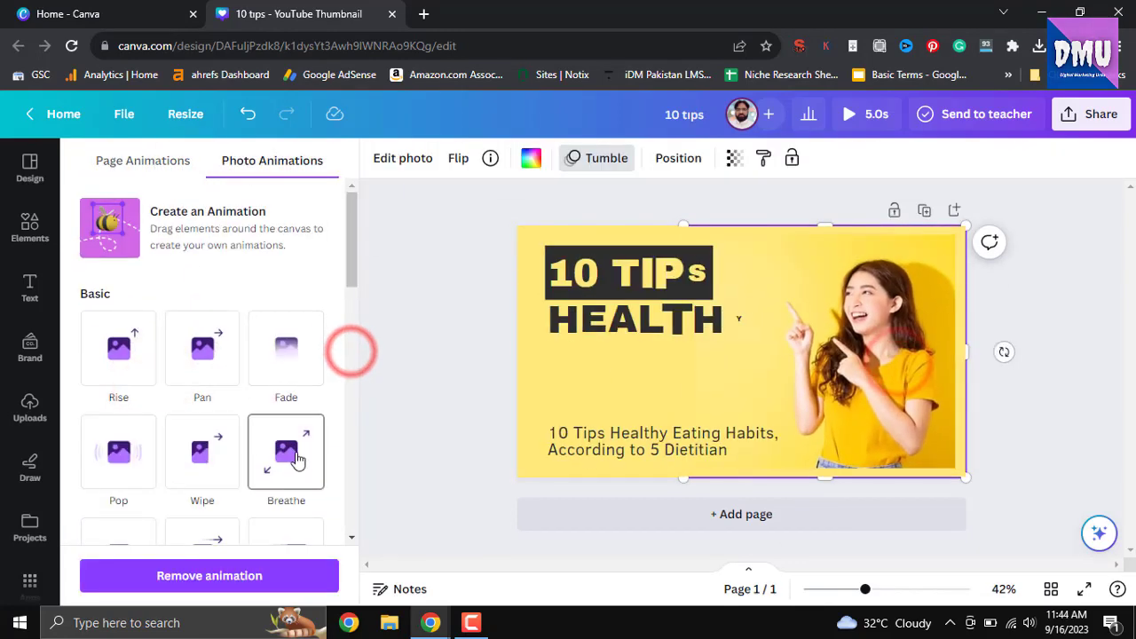
# Step: Play the animated thumbnail in the full-screen preview and exit it
pyautogui.click(874, 114)
pyautogui.click(28, 113)
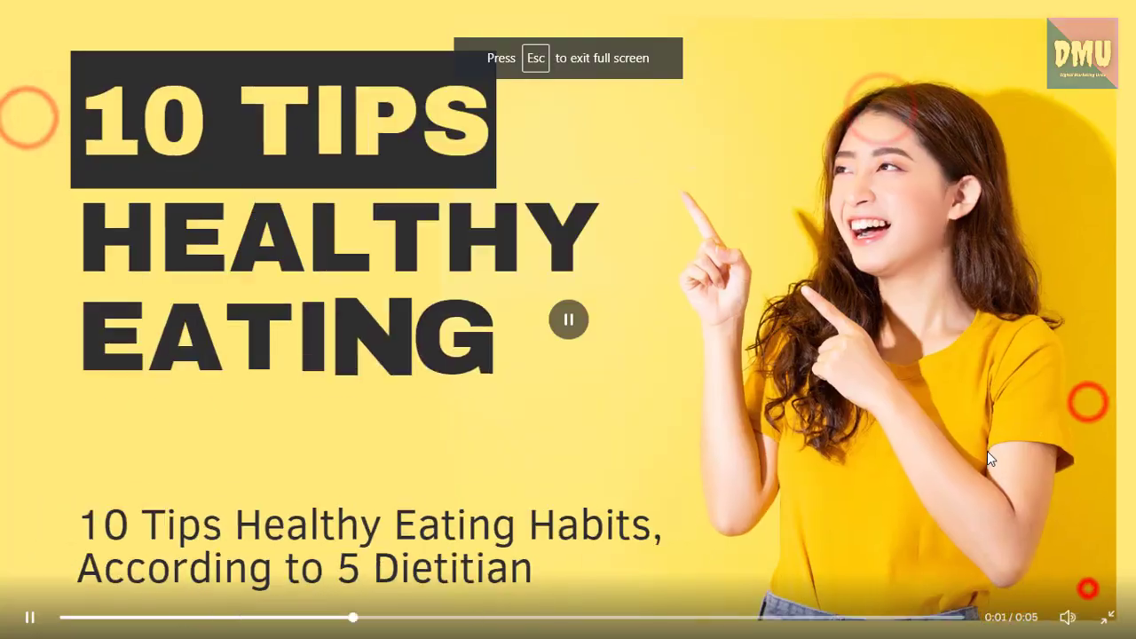
pyautogui.click(1081, 588)
pyautogui.click(33, 114)
pyautogui.click(441, 309)
pyautogui.click(518, 158)
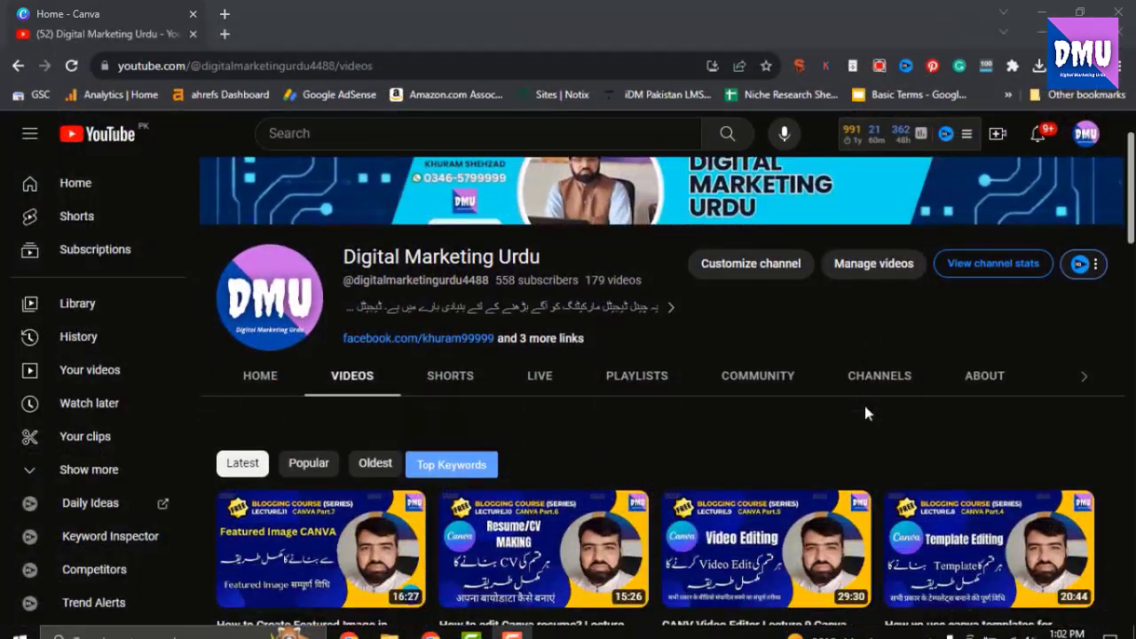
pyautogui.scroll(-1, 864, 406)
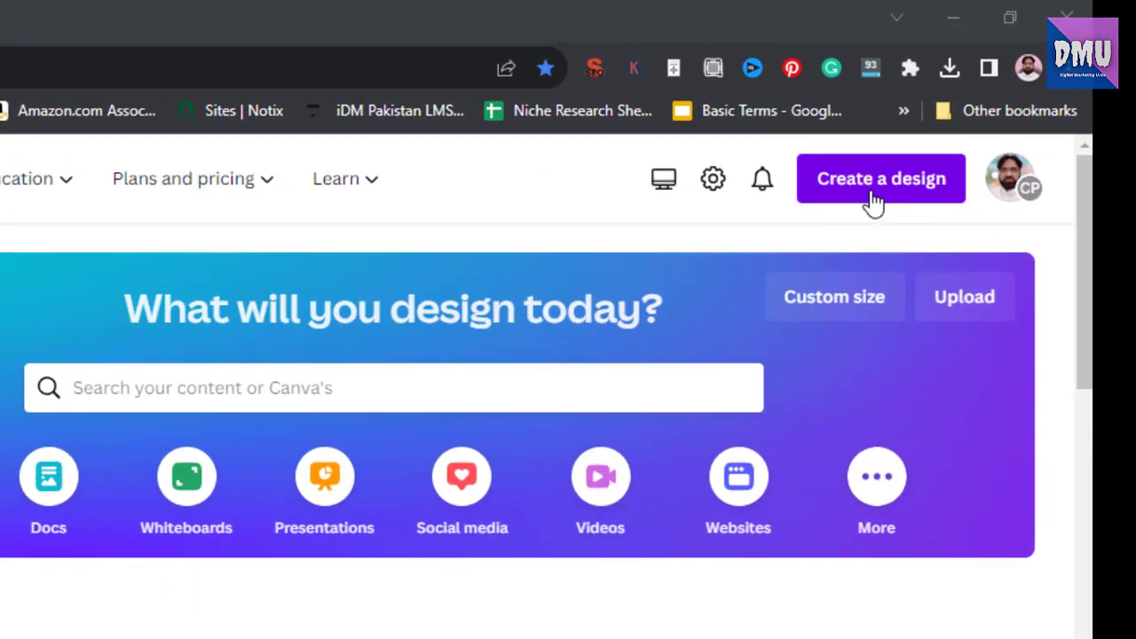
# Step: Create a new YouTube Thumbnail design
pyautogui.click(872, 196)
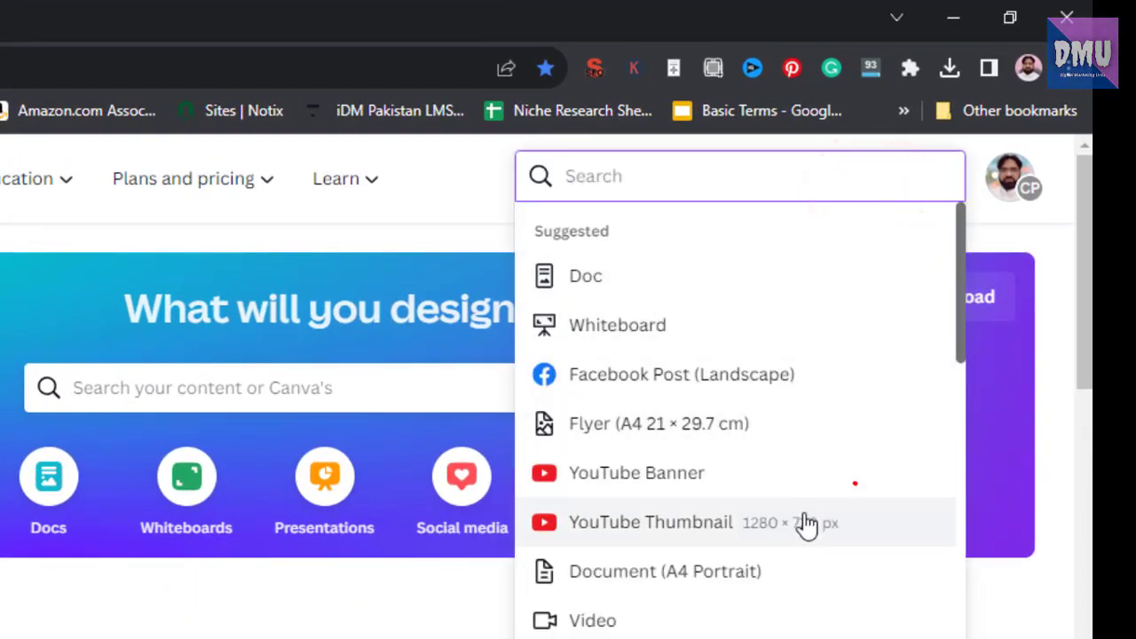
pyautogui.click(805, 522)
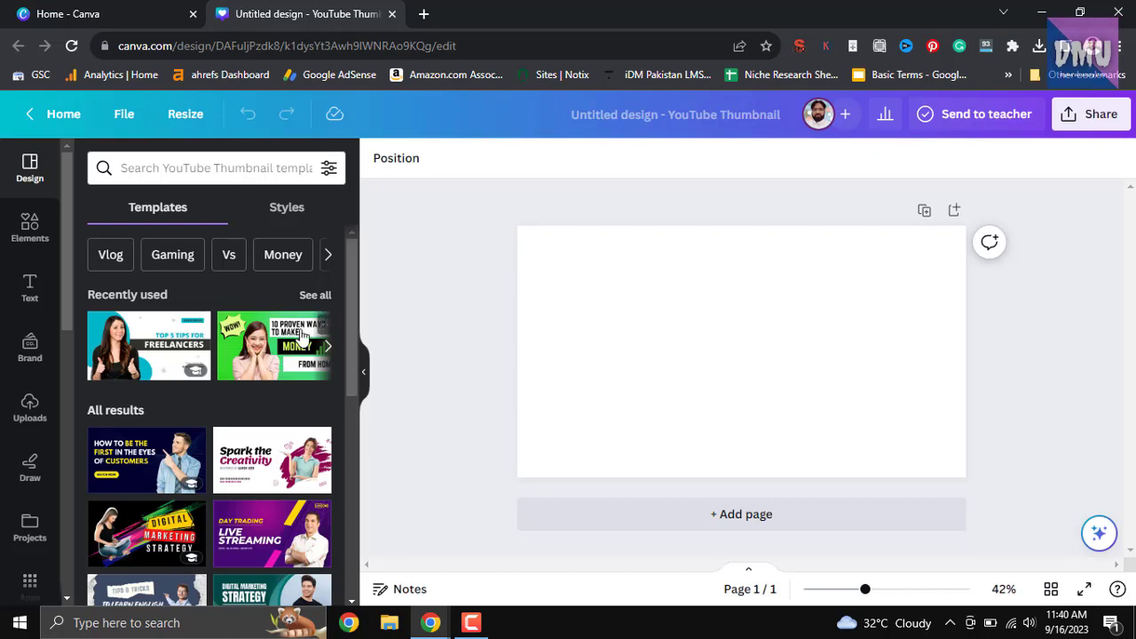
# Step: Browse the recently used thumbnail templates, clear that filter and look through the full list of templates
pyautogui.click(321, 297)
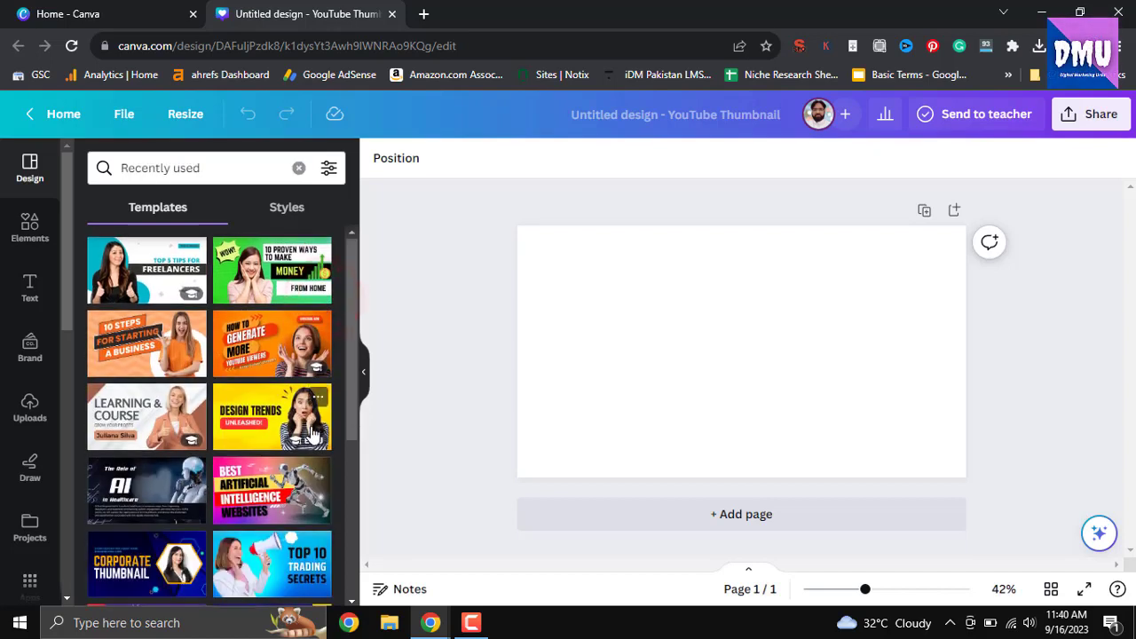
pyautogui.scroll(-5, 315, 436)
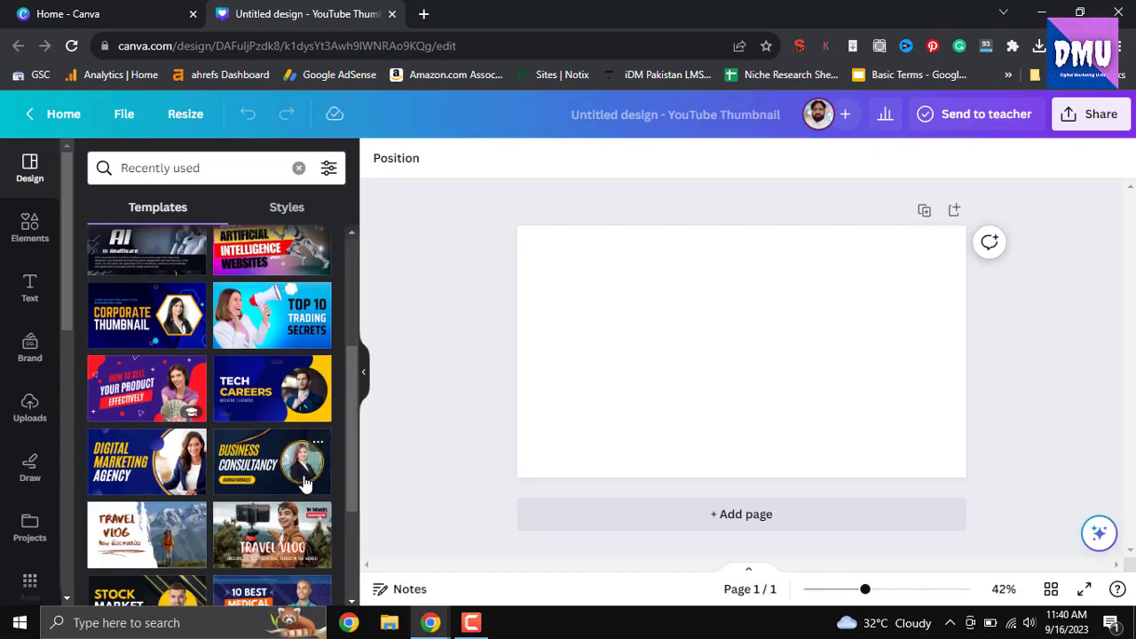
pyautogui.scroll(-2, 306, 461)
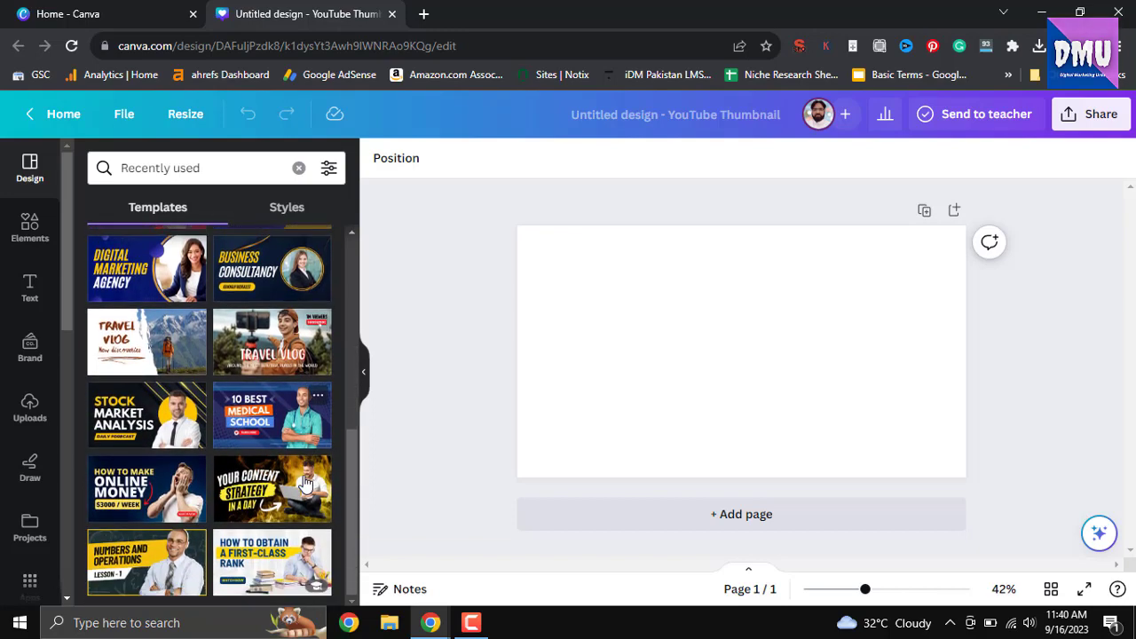
pyautogui.scroll(3, 305, 483)
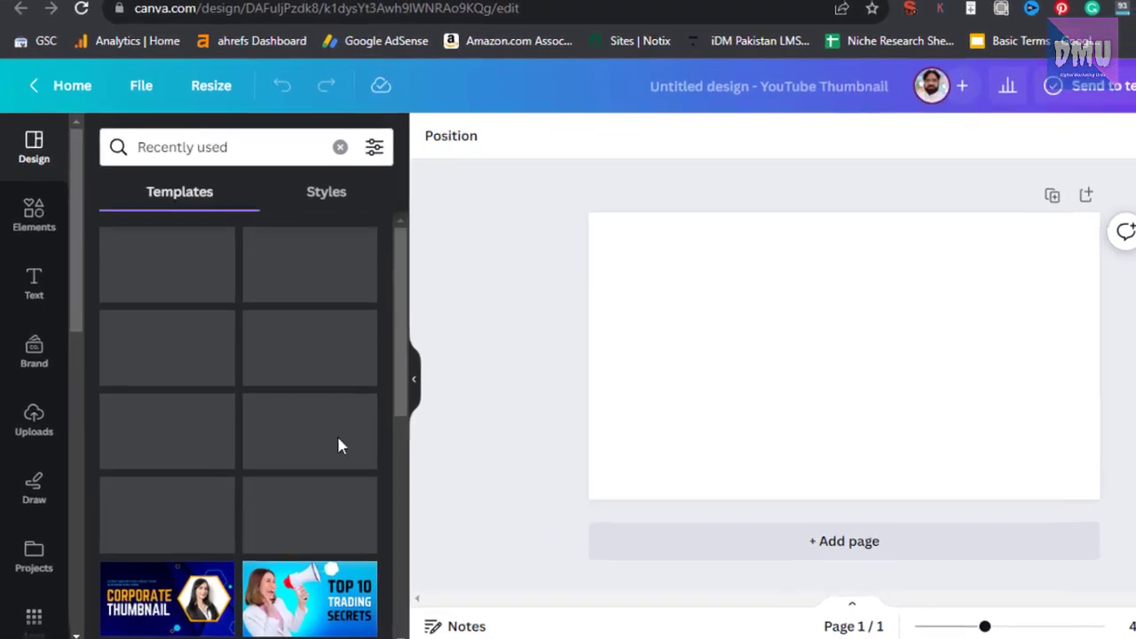
pyautogui.click(347, 144)
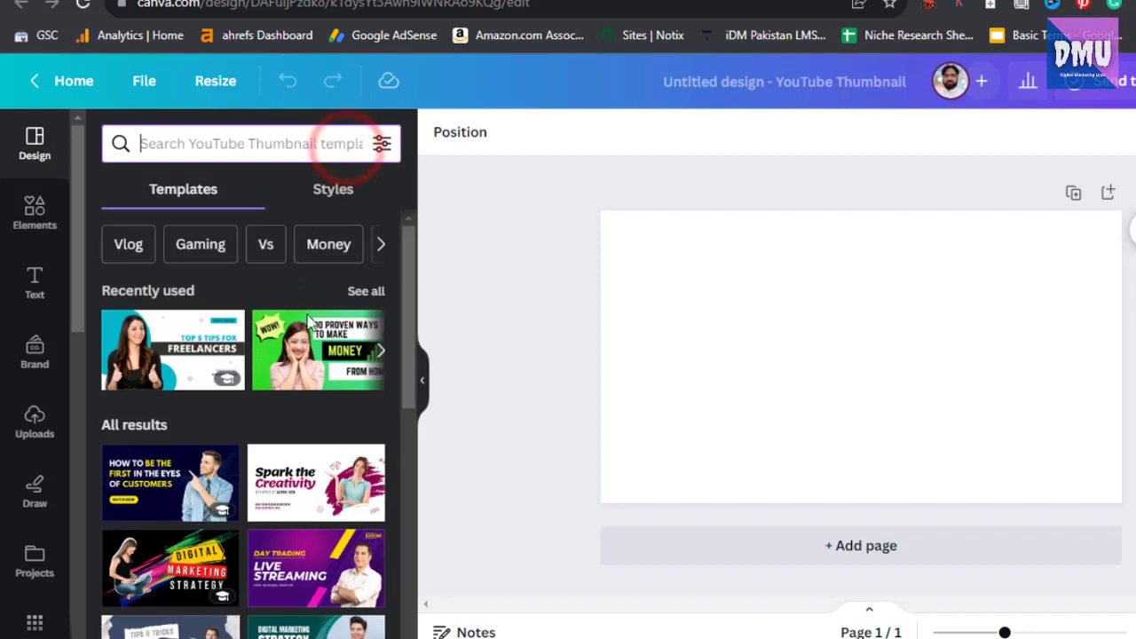
pyautogui.scroll(-1, 341, 439)
pyautogui.scroll(-3, 337, 439)
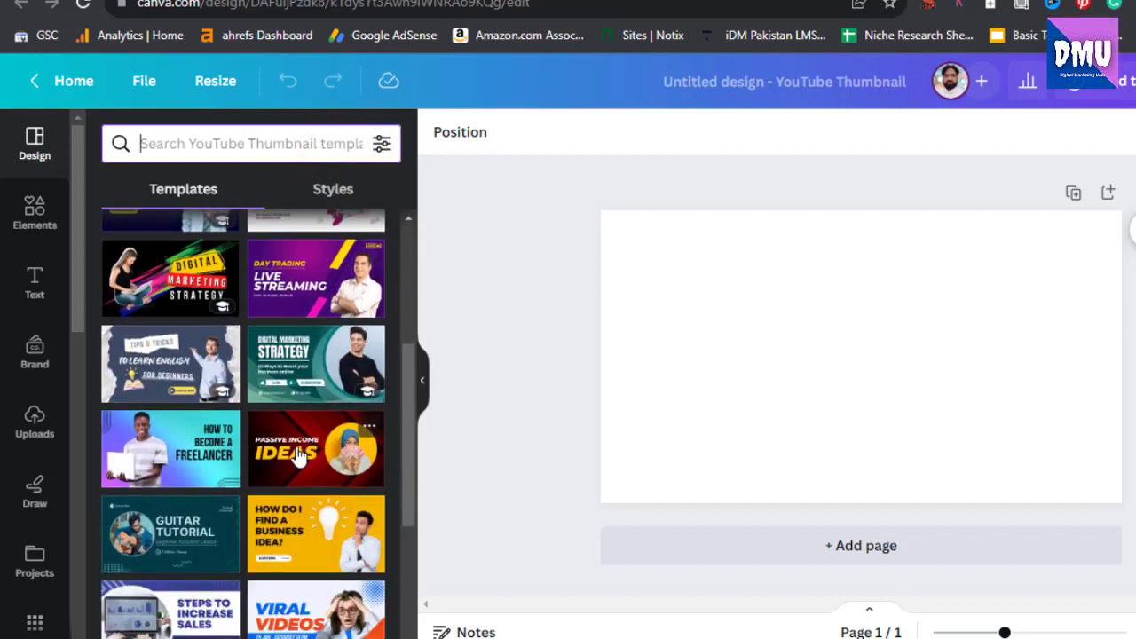
pyautogui.scroll(-5, 299, 455)
pyautogui.scroll(7, 299, 455)
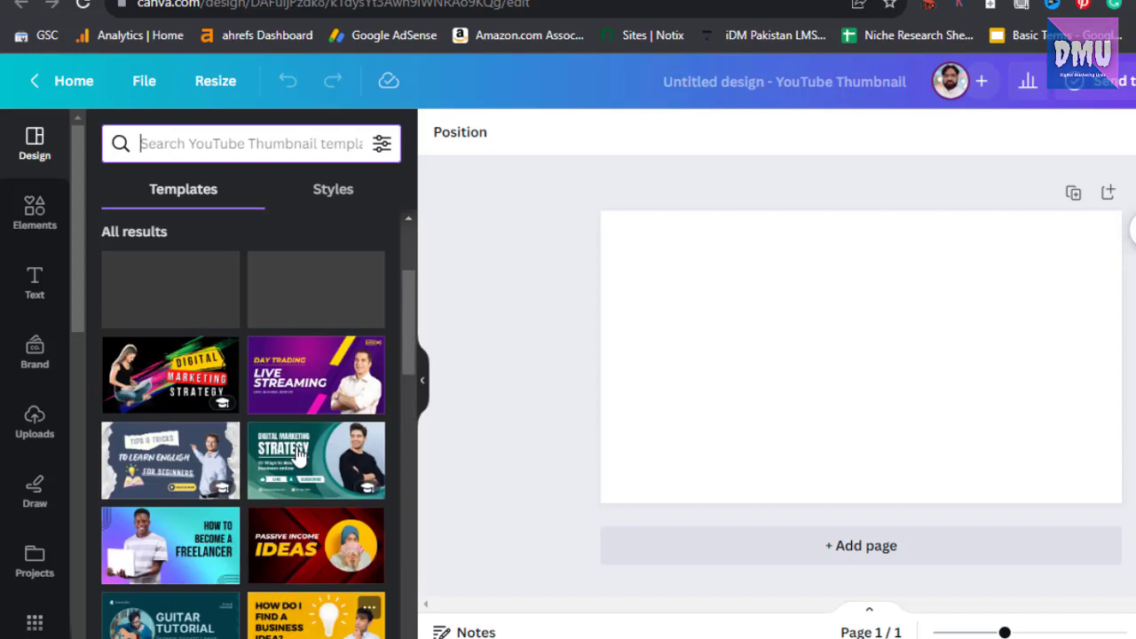
pyautogui.scroll(2, 299, 455)
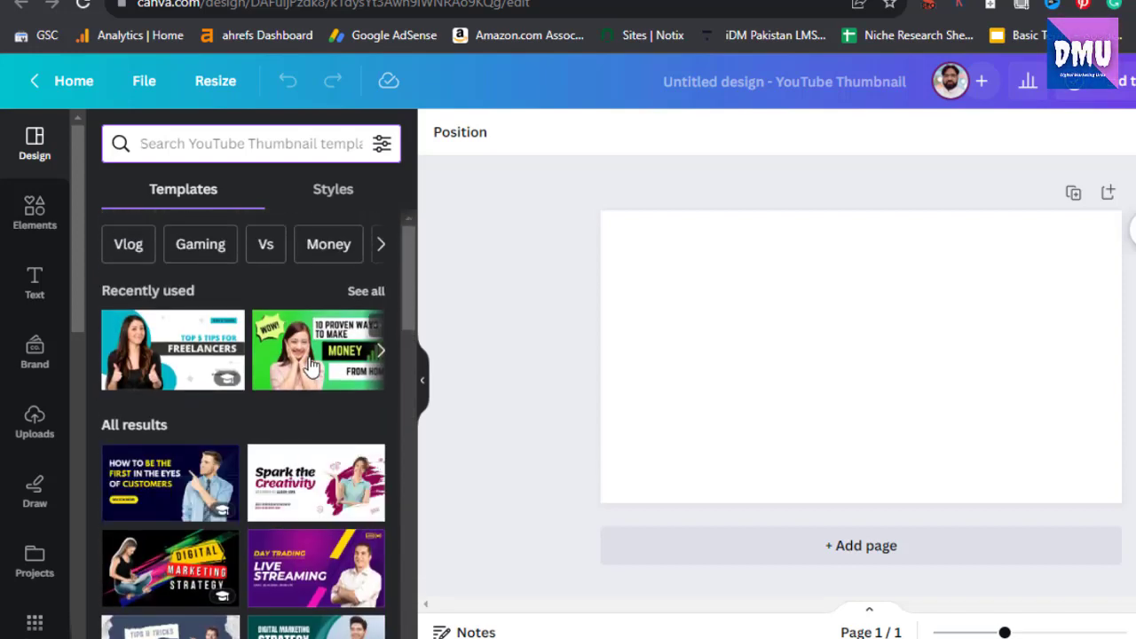
# Step: Apply the recently used Green Vibrant Make Money template to the page and select its "WOW!" text
pyautogui.click(311, 367)
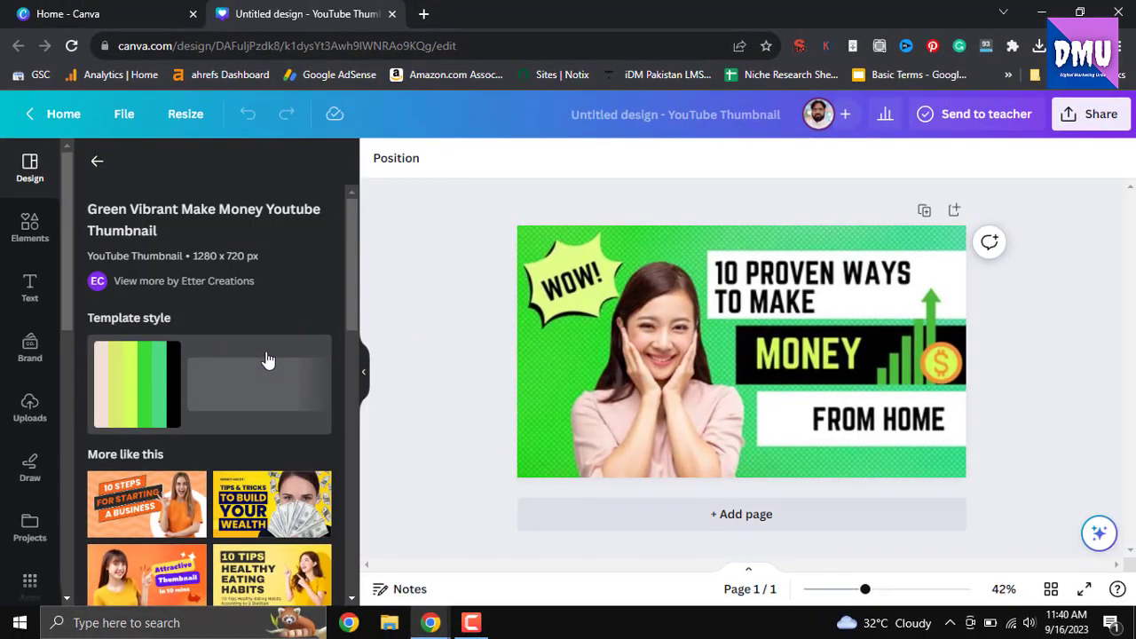
pyautogui.click(268, 360)
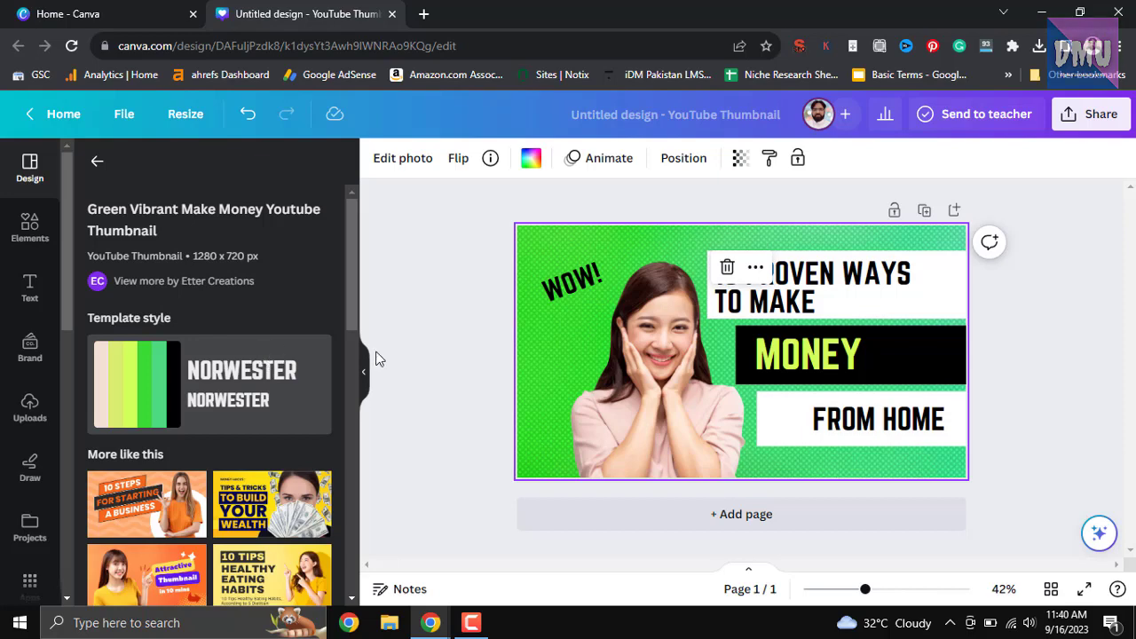
pyautogui.click(1033, 355)
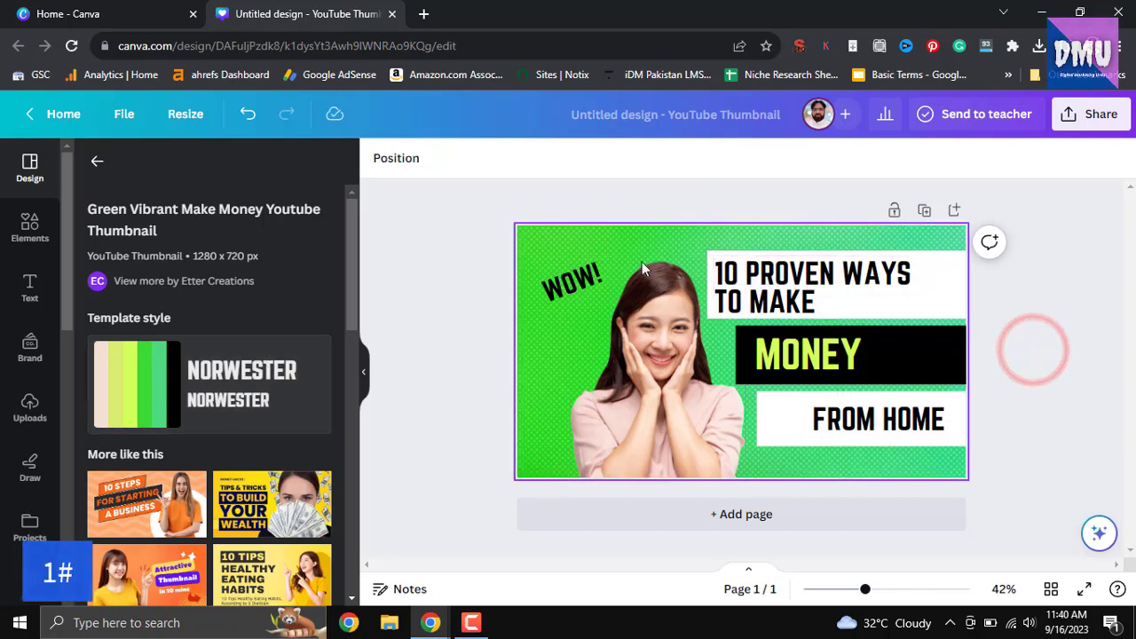
pyautogui.click(586, 291)
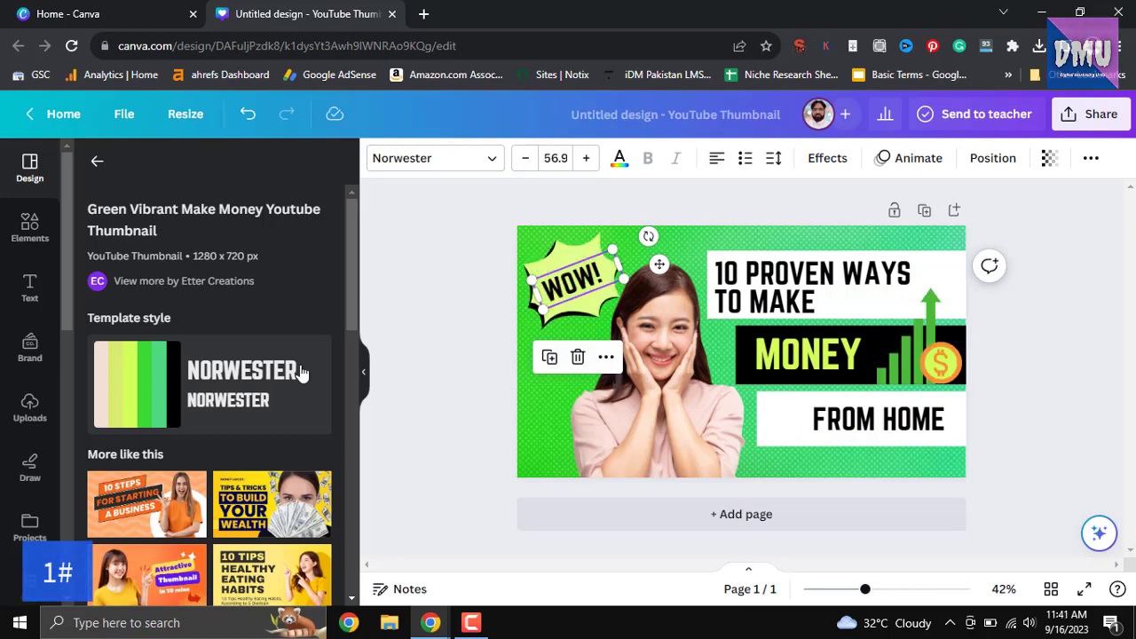
# Step: Replace the page content with the similar template Yellow Simple Healthy Eating Habits Tips
pyautogui.scroll(-1, 266, 391)
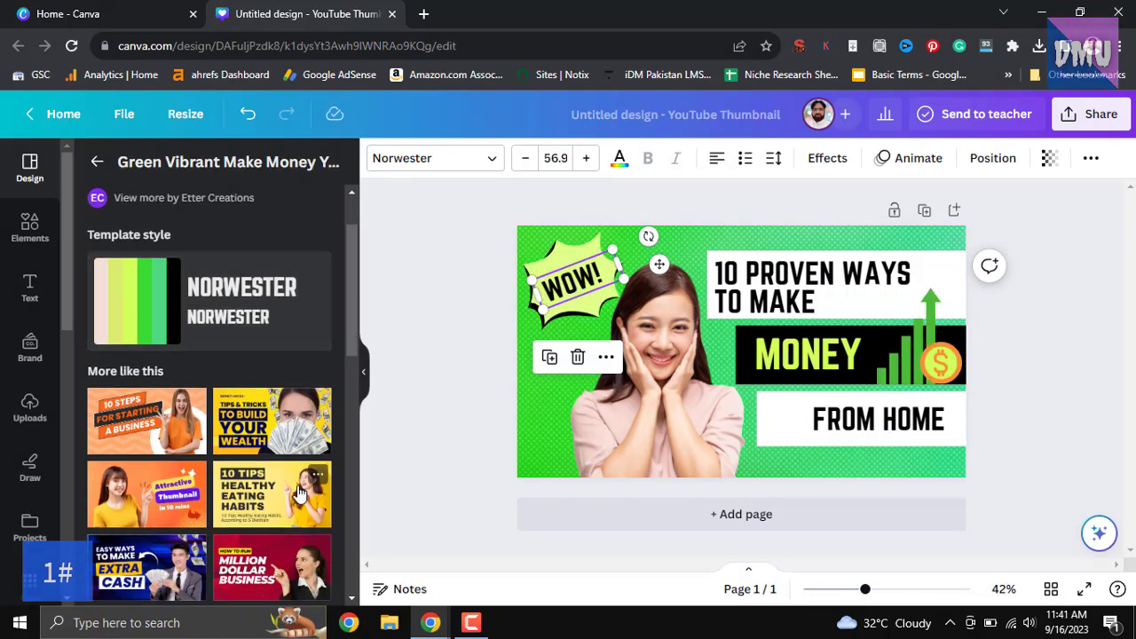
pyautogui.scroll(-1, 278, 462)
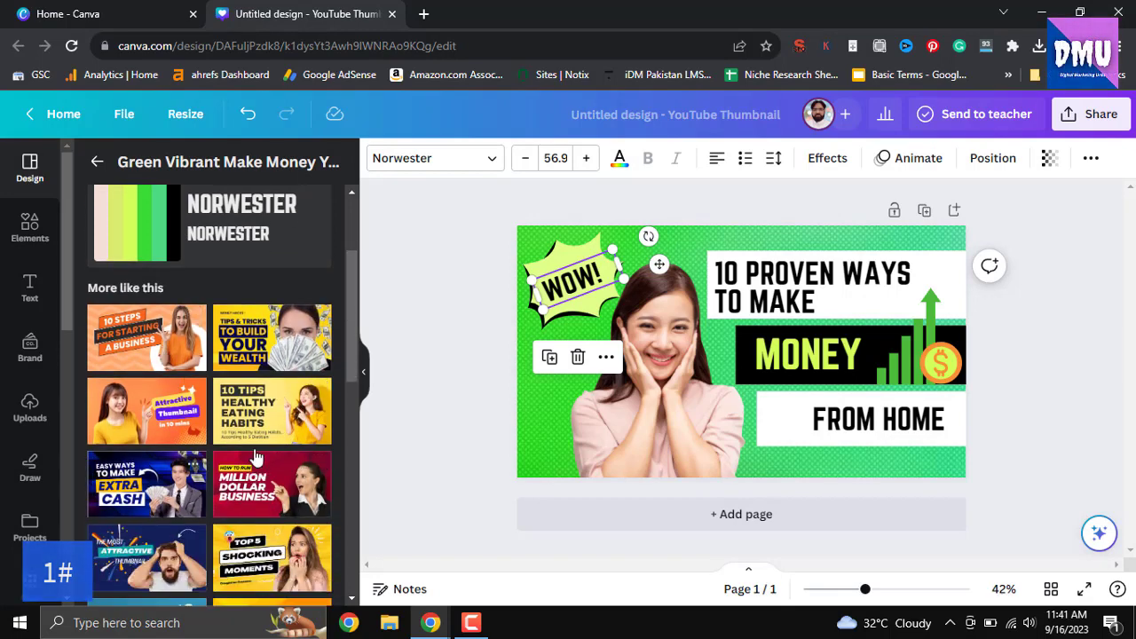
pyautogui.click(288, 417)
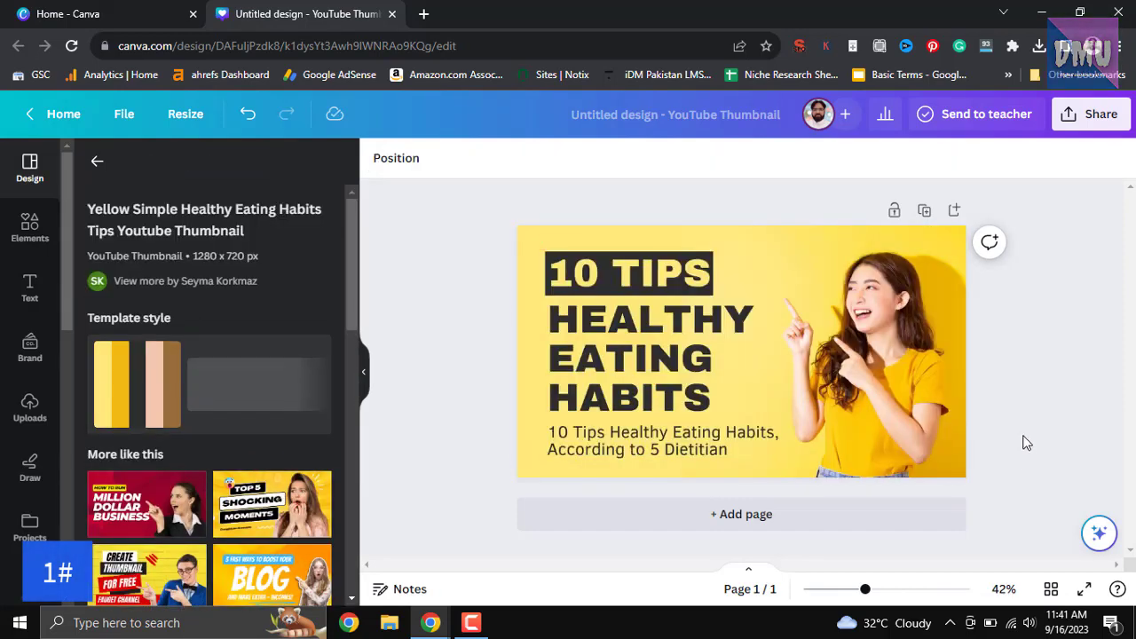
# Step: Select the "10 TIPS" heading and show the text animations available for it
pyautogui.click(657, 284)
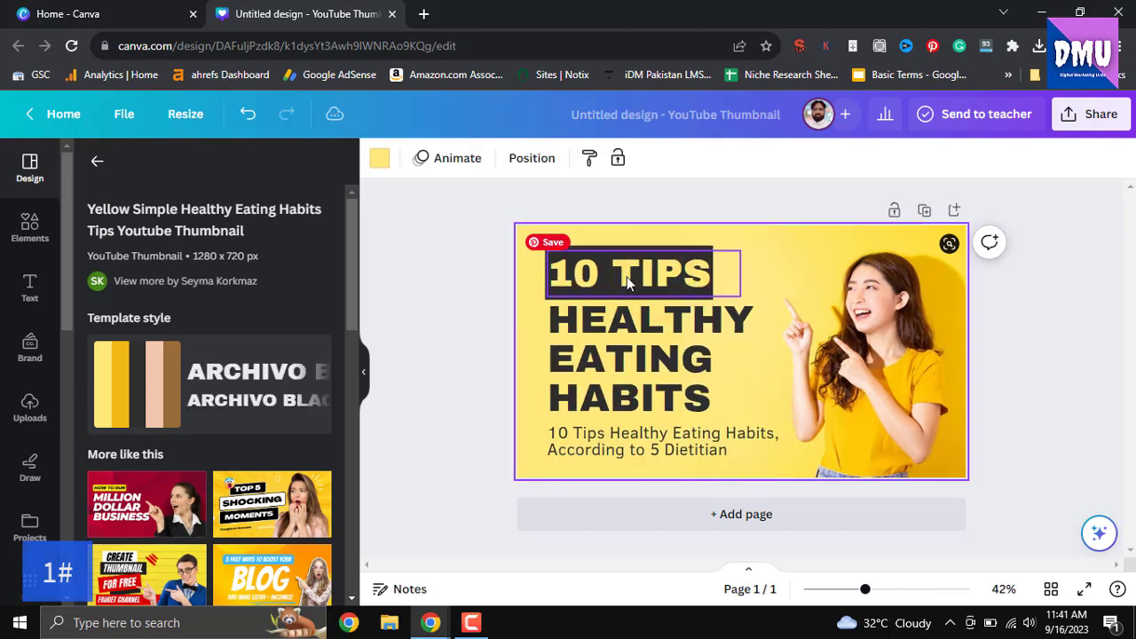
pyautogui.click(642, 277)
pyautogui.click(643, 281)
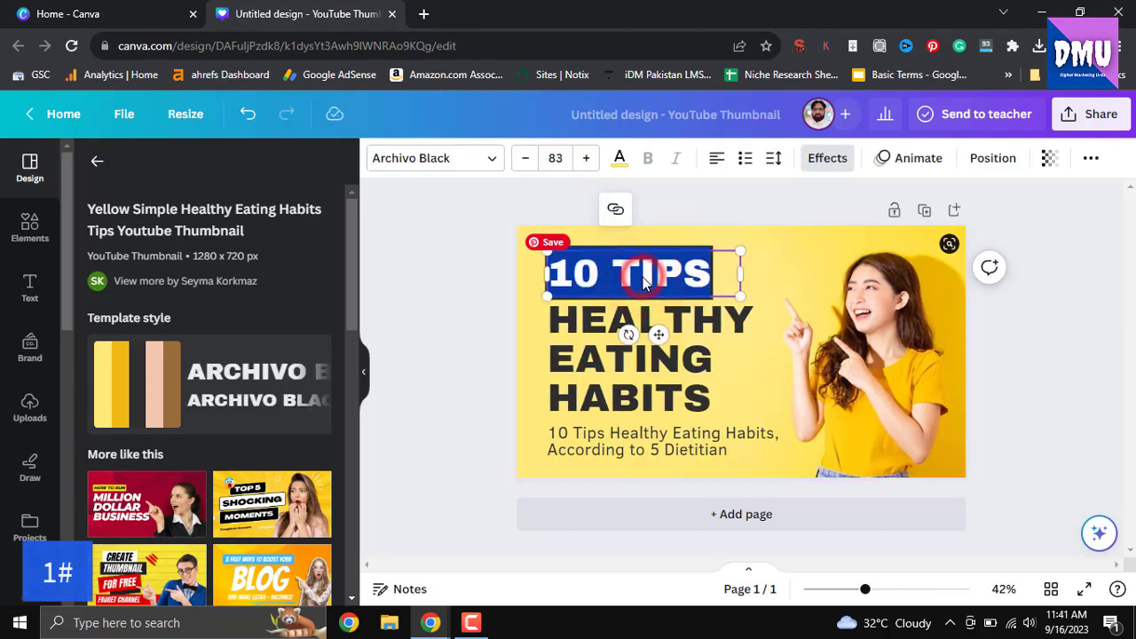
pyautogui.click(759, 217)
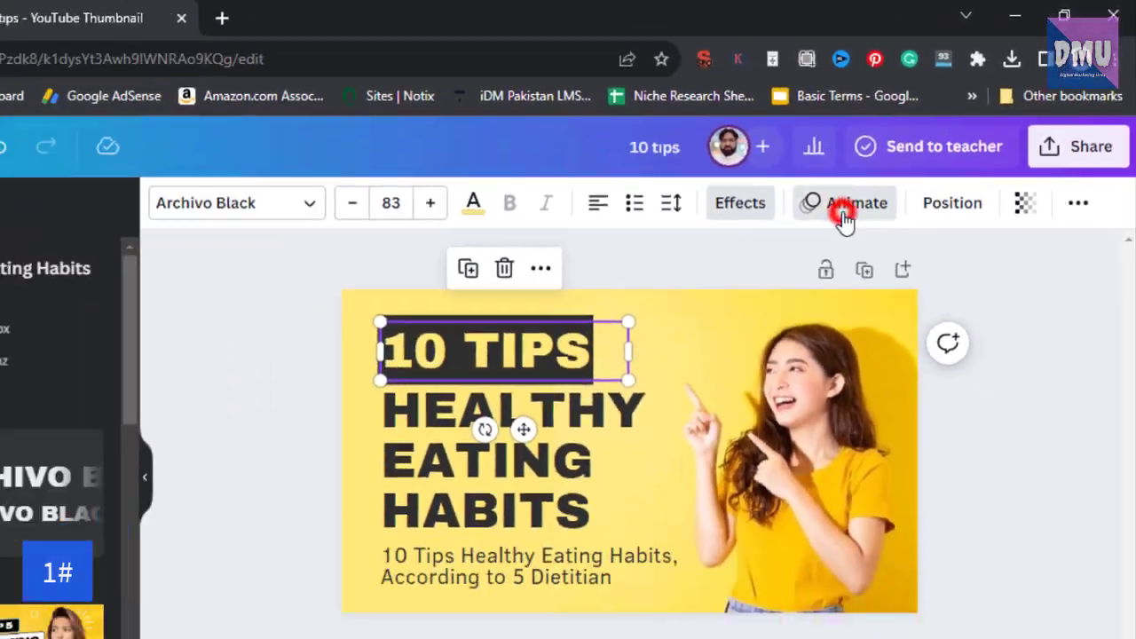
pyautogui.click(781, 255)
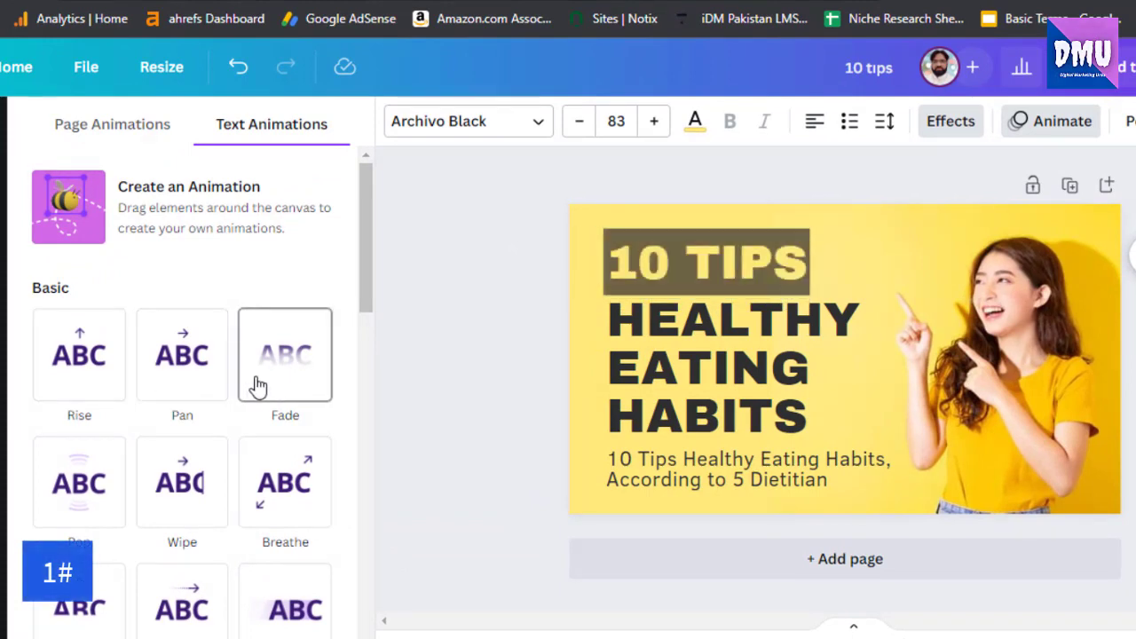
# Step: Examine the Basic, Writing and Exaggerate text animations and the motion effects, and deselect the heading
pyautogui.moveTo(362, 293); pyautogui.dragTo(359, 417)
pyautogui.click(105, 315)
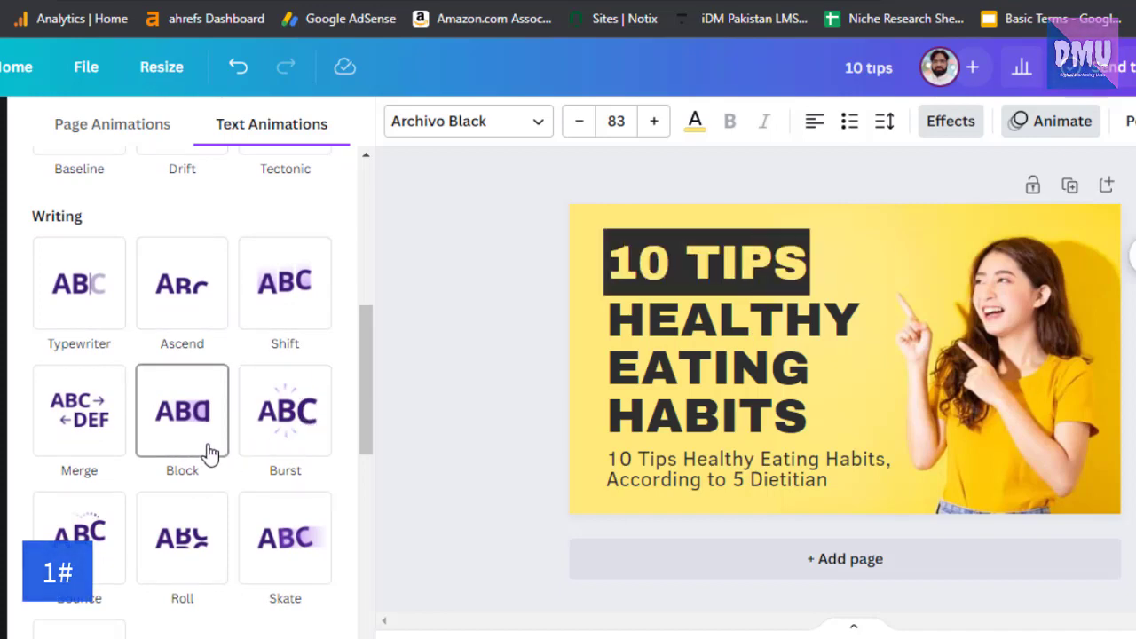
pyautogui.moveTo(369, 406); pyautogui.dragTo(370, 523)
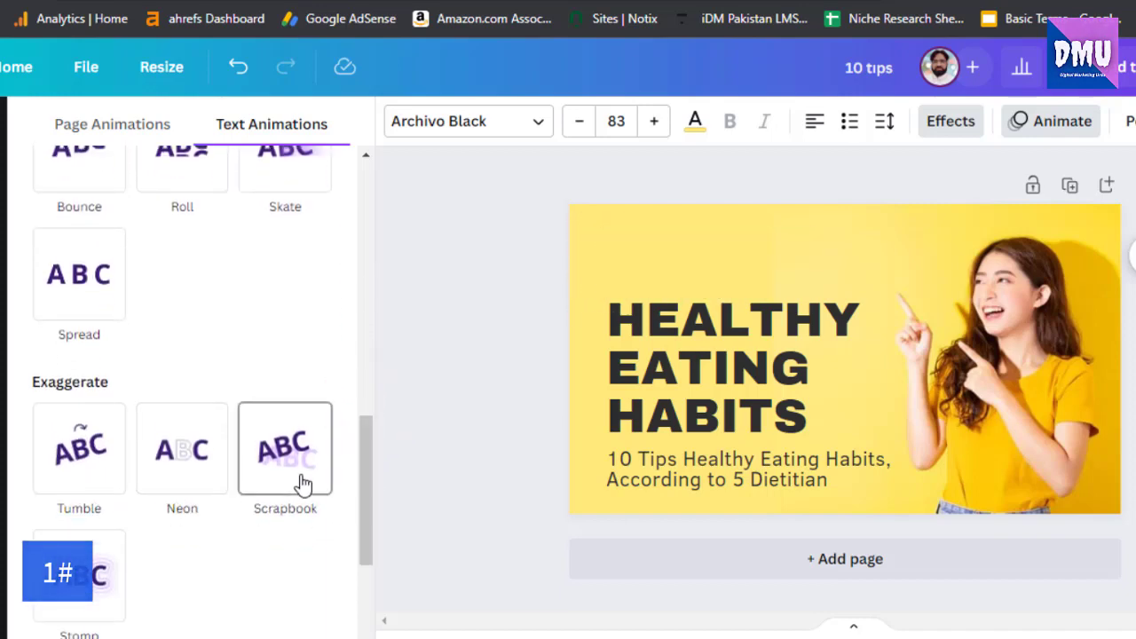
pyautogui.moveTo(373, 479); pyautogui.dragTo(355, 563)
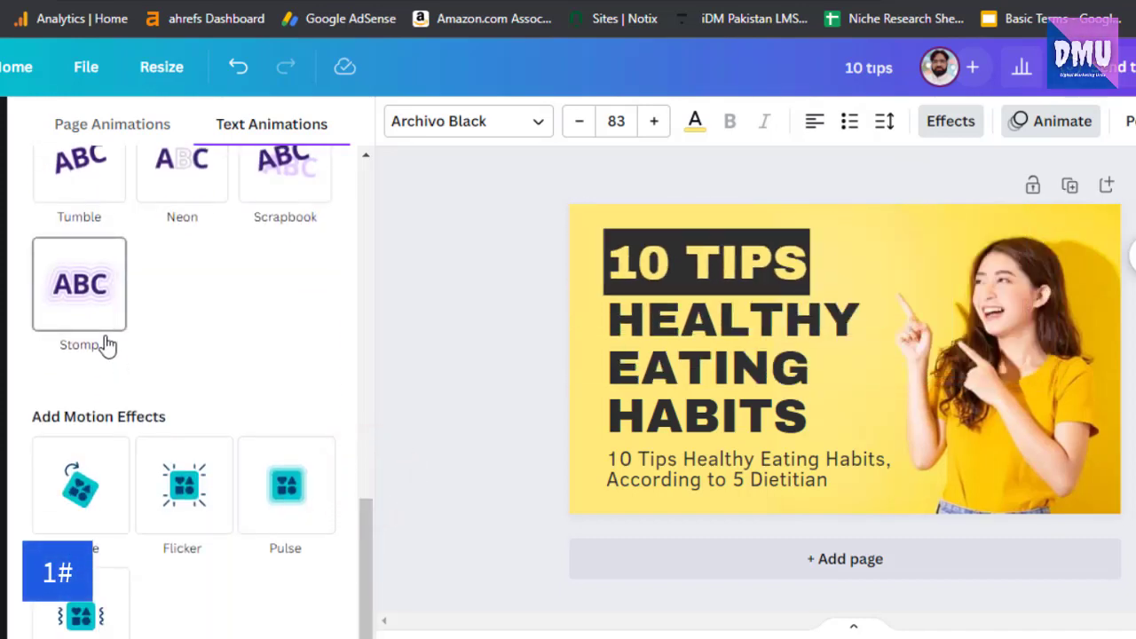
pyautogui.moveTo(364, 572); pyautogui.dragTo(363, 580)
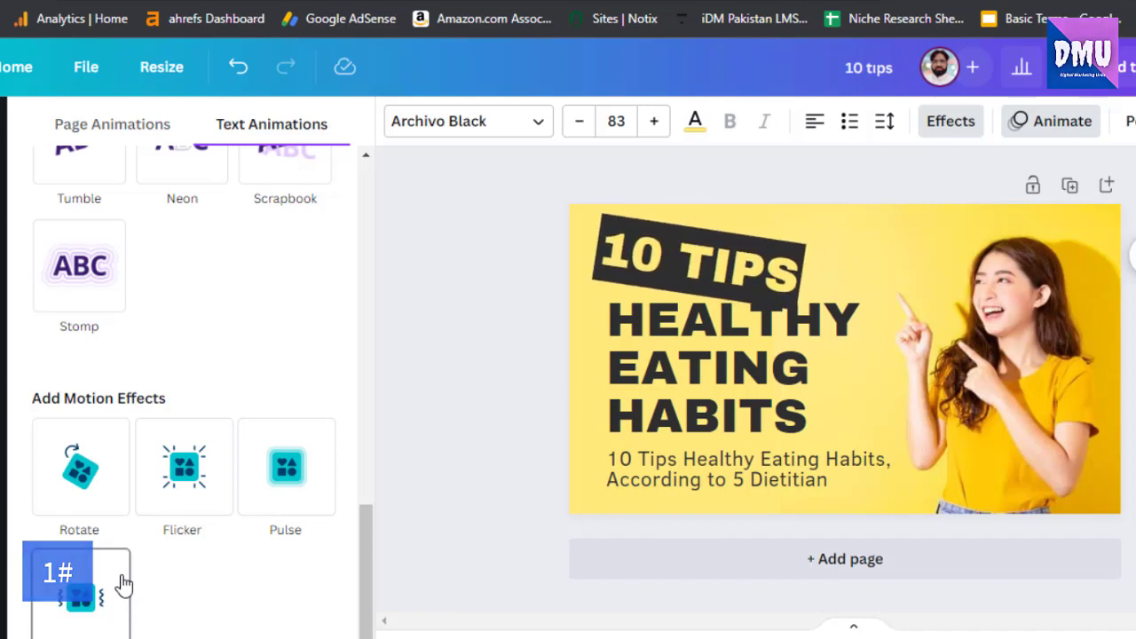
pyautogui.moveTo(364, 577); pyautogui.dragTo(383, 213)
pyautogui.click(522, 282)
pyautogui.click(532, 305)
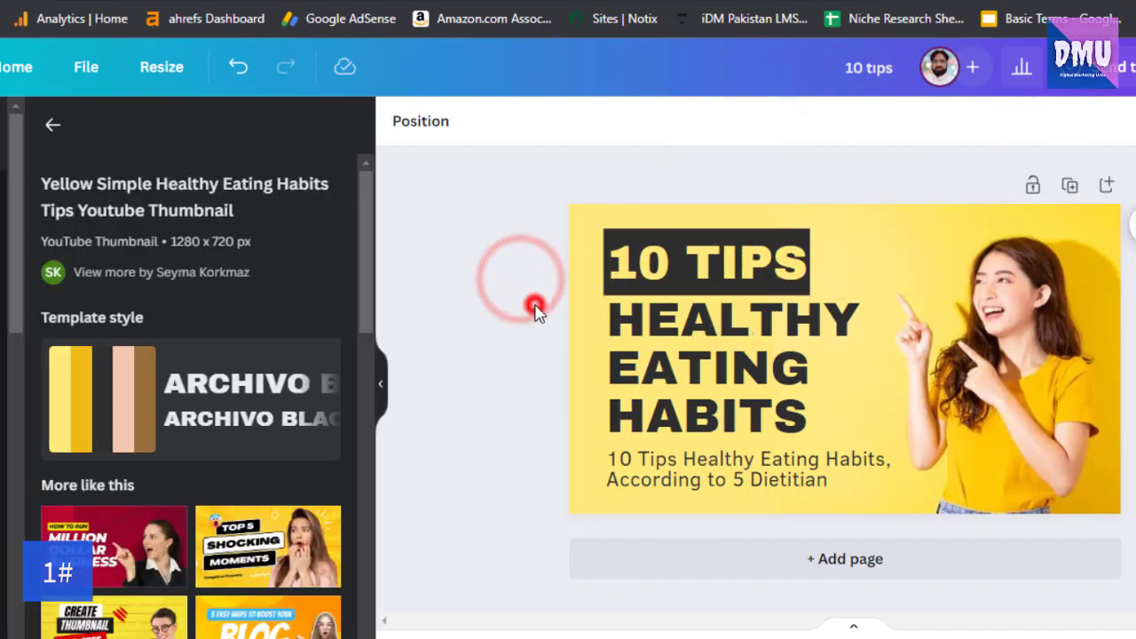
# Step: Check the thumbnail's separate text blocks by selecting each one in turn, ending on the "10 TIPS" heading
pyautogui.click(667, 268)
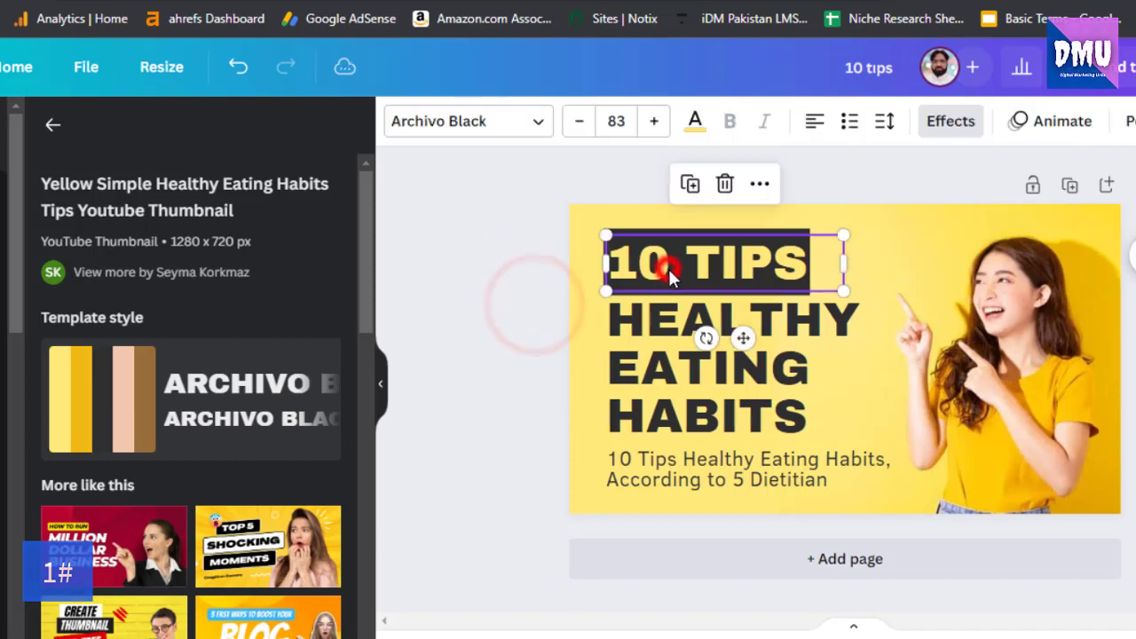
pyautogui.click(802, 325)
pyautogui.click(758, 353)
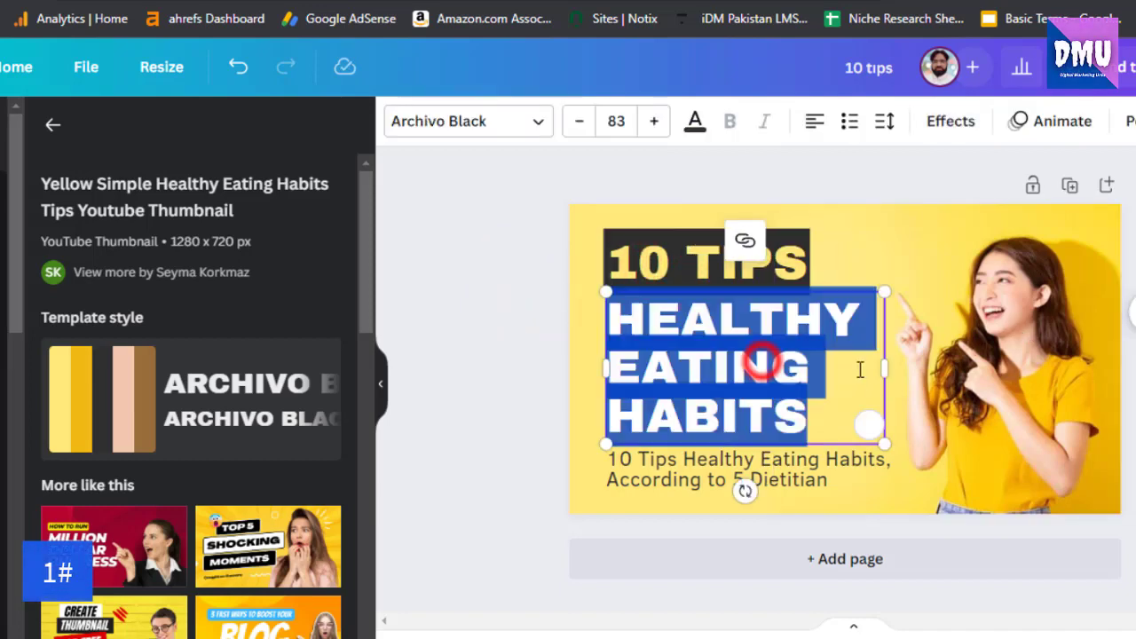
pyautogui.click(955, 363)
pyautogui.click(721, 463)
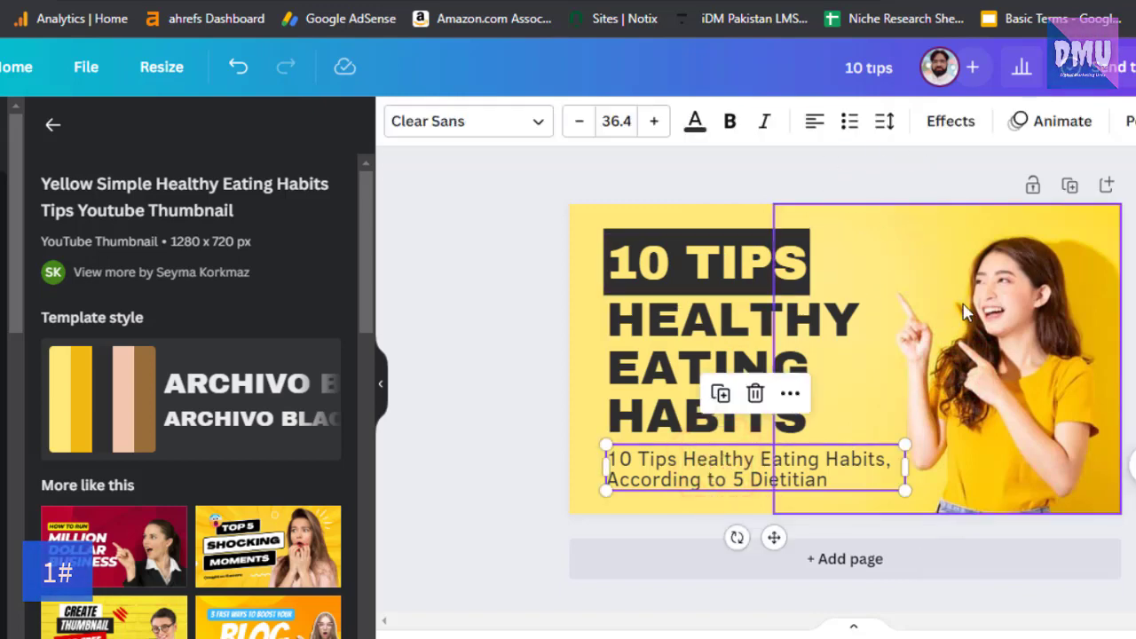
pyautogui.click(721, 258)
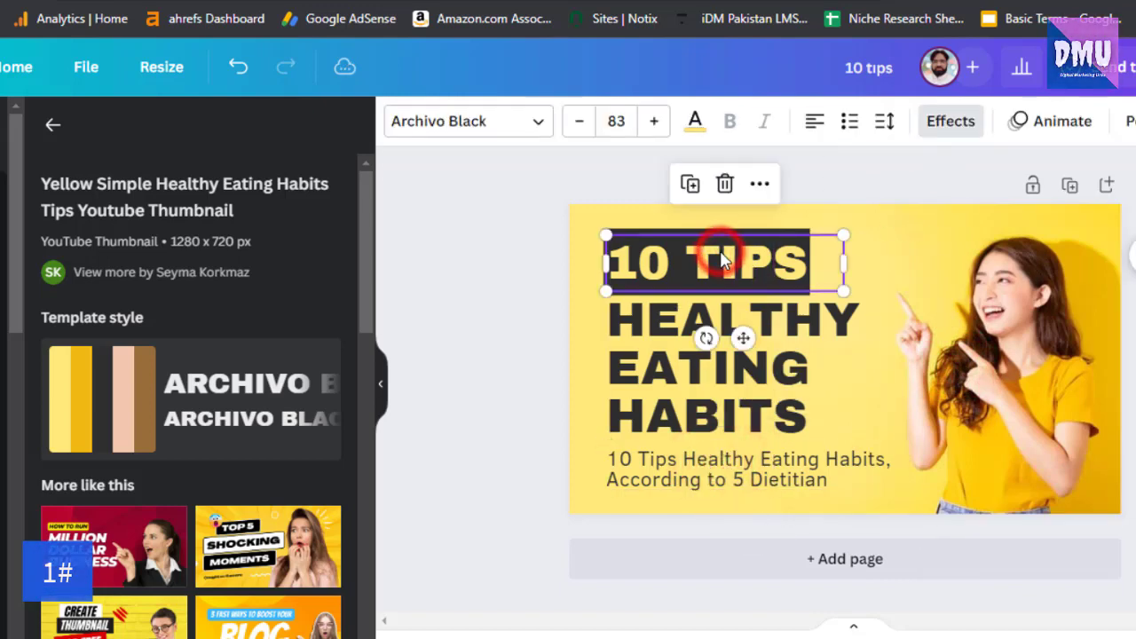
# Step: Apply the Rise text animation to the "10 TIPS" heading and the Rise photo animation to the woman's photo
pyautogui.click(1043, 125)
pyautogui.click(101, 373)
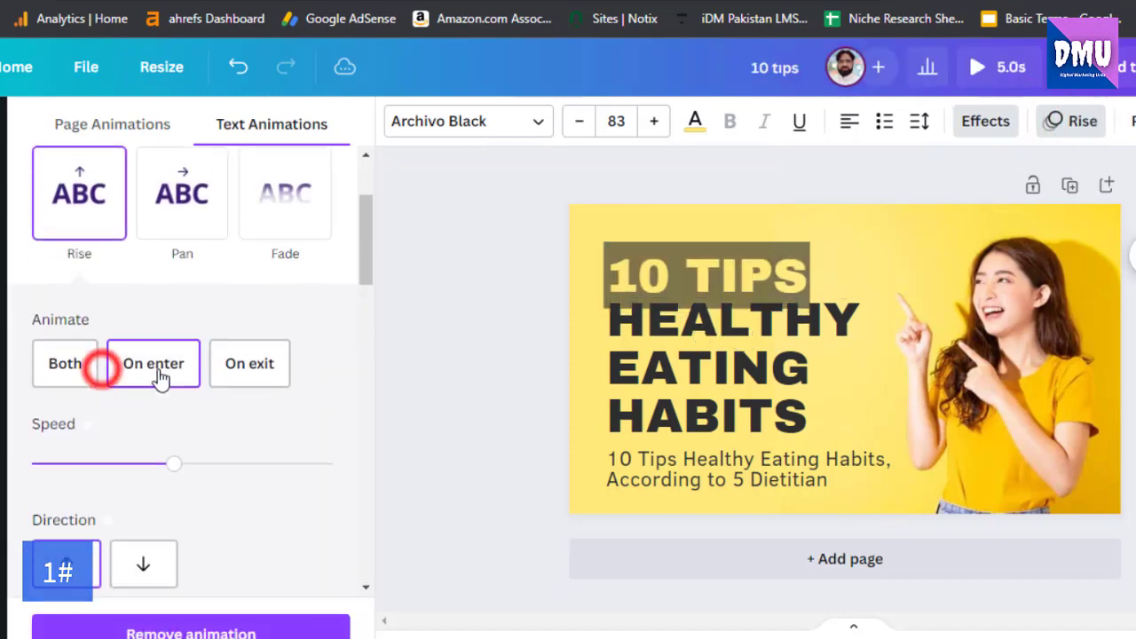
pyautogui.click(989, 337)
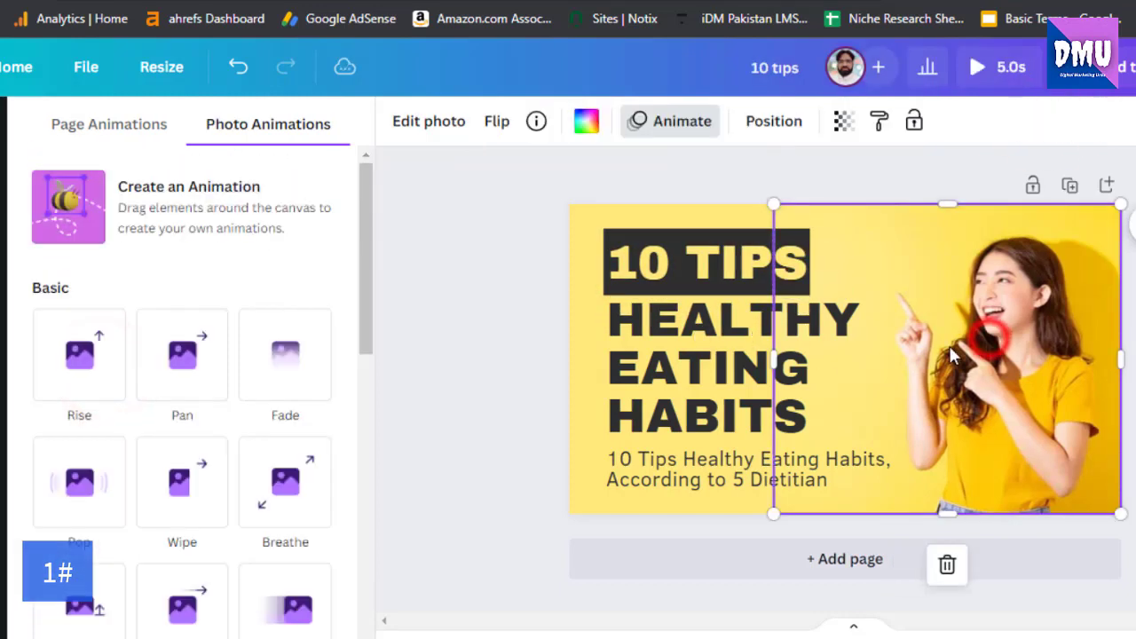
pyautogui.click(107, 381)
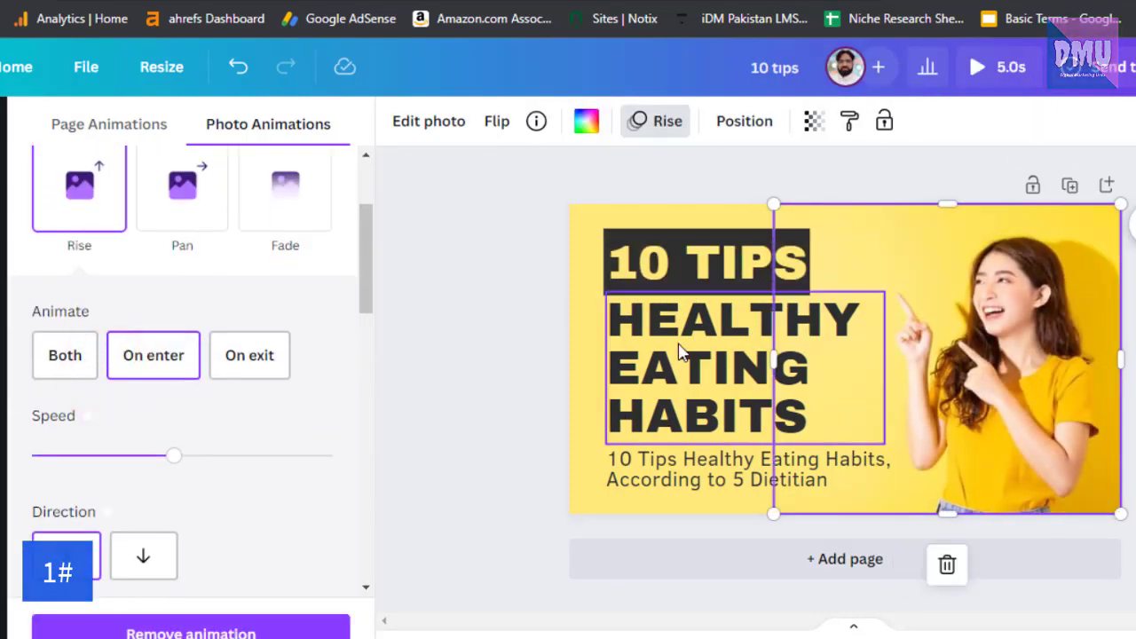
# Step: Apply the Ascend animation to the "HEALTHY EATING HABITS" text and the Tumble animation to the subtitle beneath it
pyautogui.click(679, 351)
pyautogui.scroll(-3, 261, 479)
pyautogui.click(199, 594)
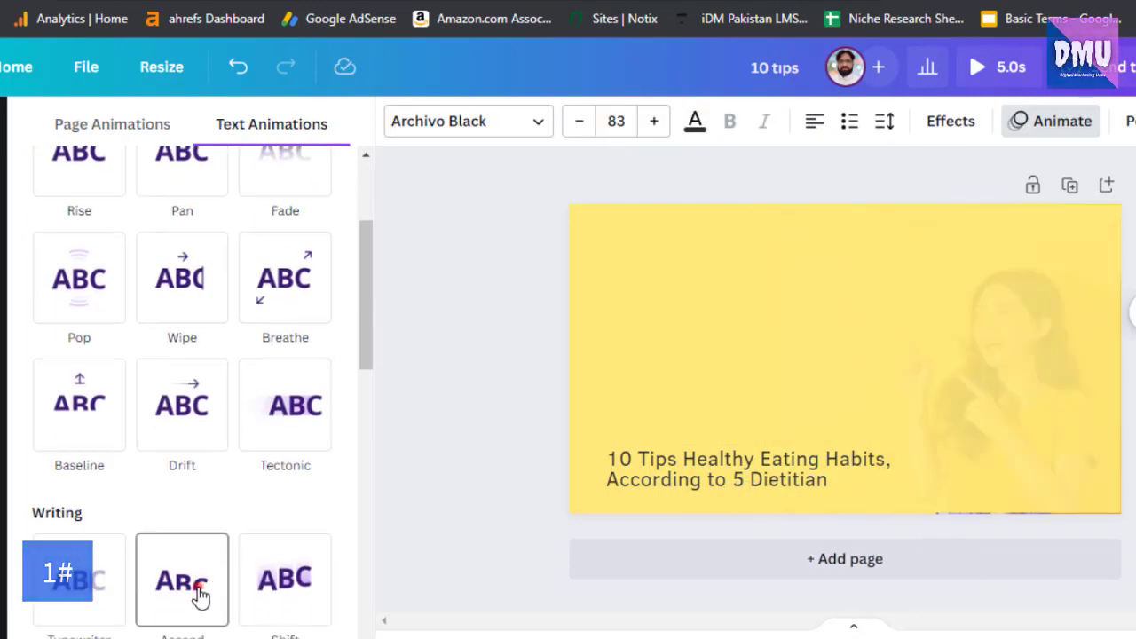
pyautogui.scroll(-2, 247, 432)
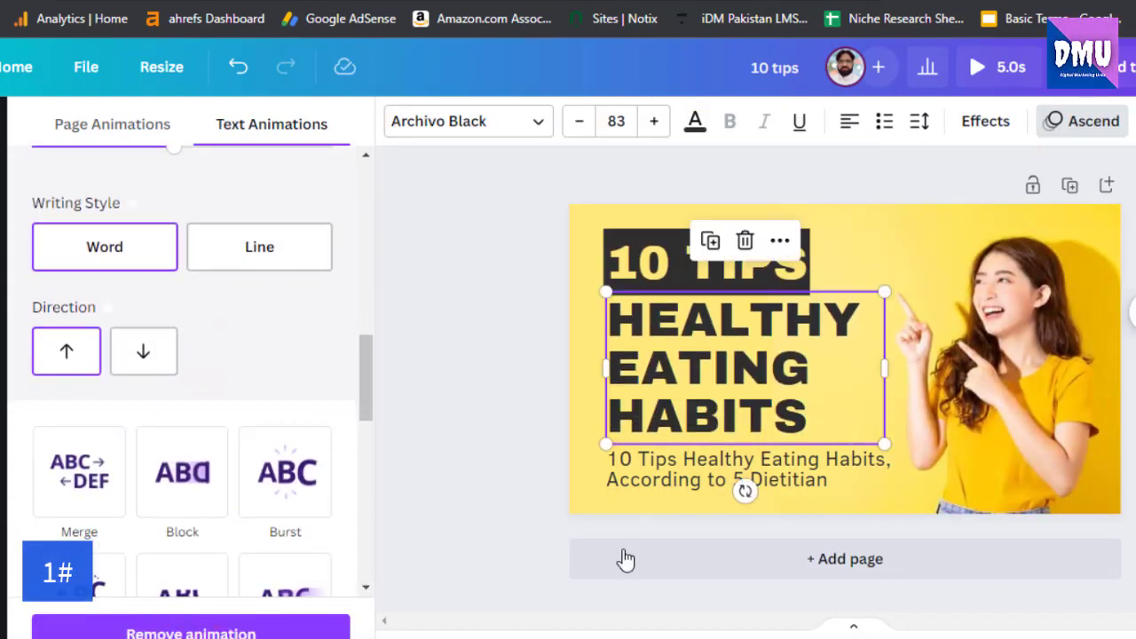
pyautogui.click(672, 480)
pyautogui.scroll(-5, 271, 479)
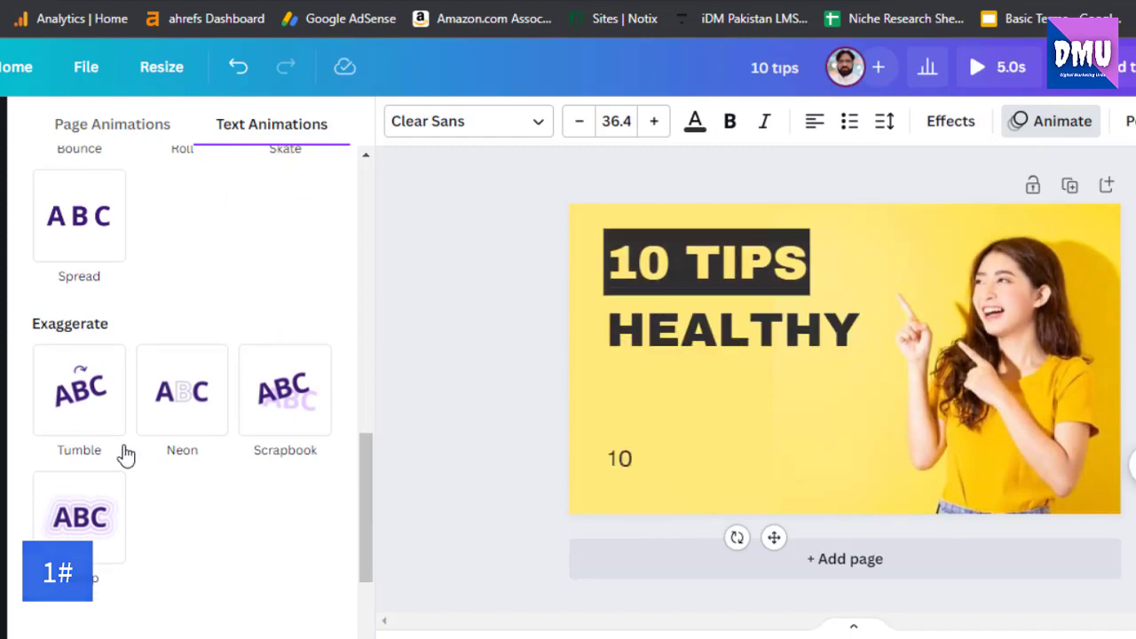
pyautogui.click(79, 421)
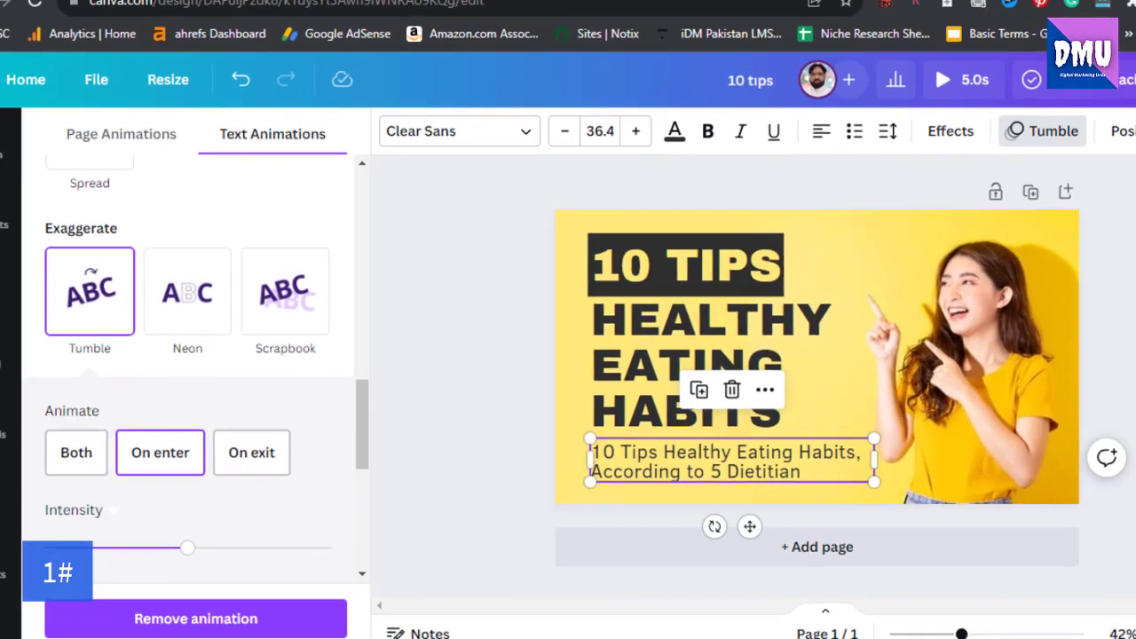
# Step: Play the animated thumbnail in full screen, then close the preview
pyautogui.hotkey('ctrl', 'alt', 'p')
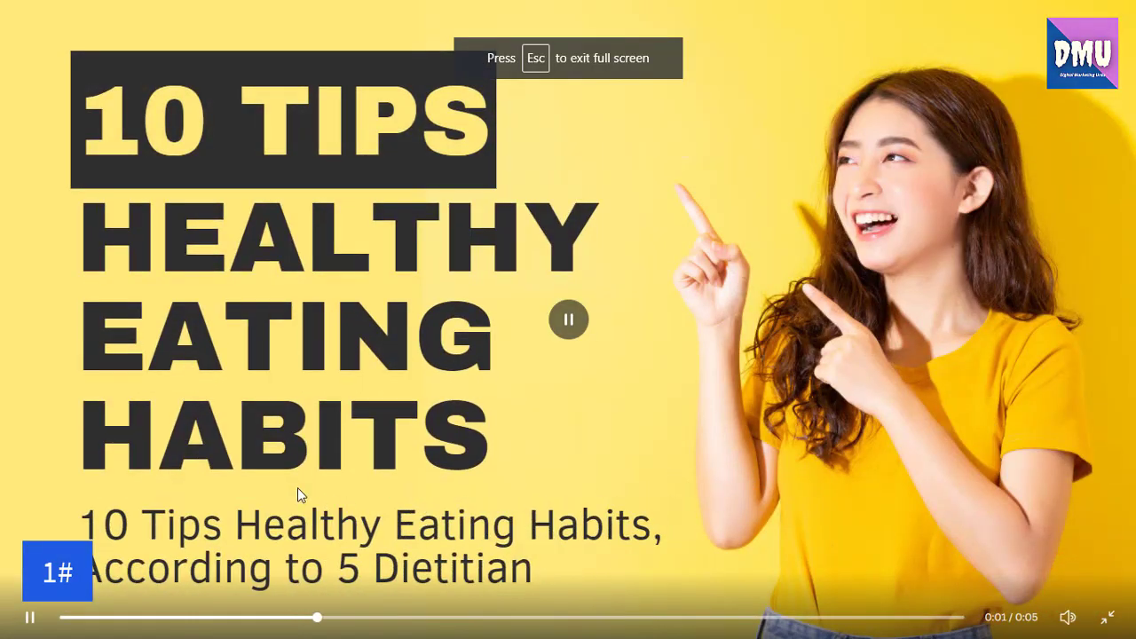
pyautogui.click(65, 617)
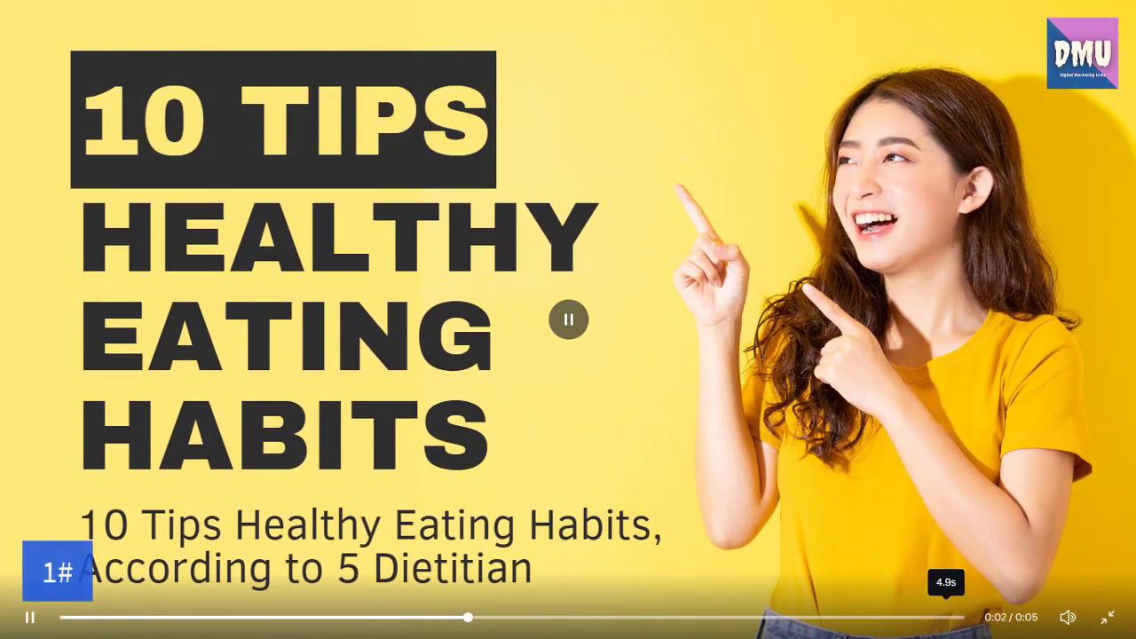
pyautogui.click(1108, 618)
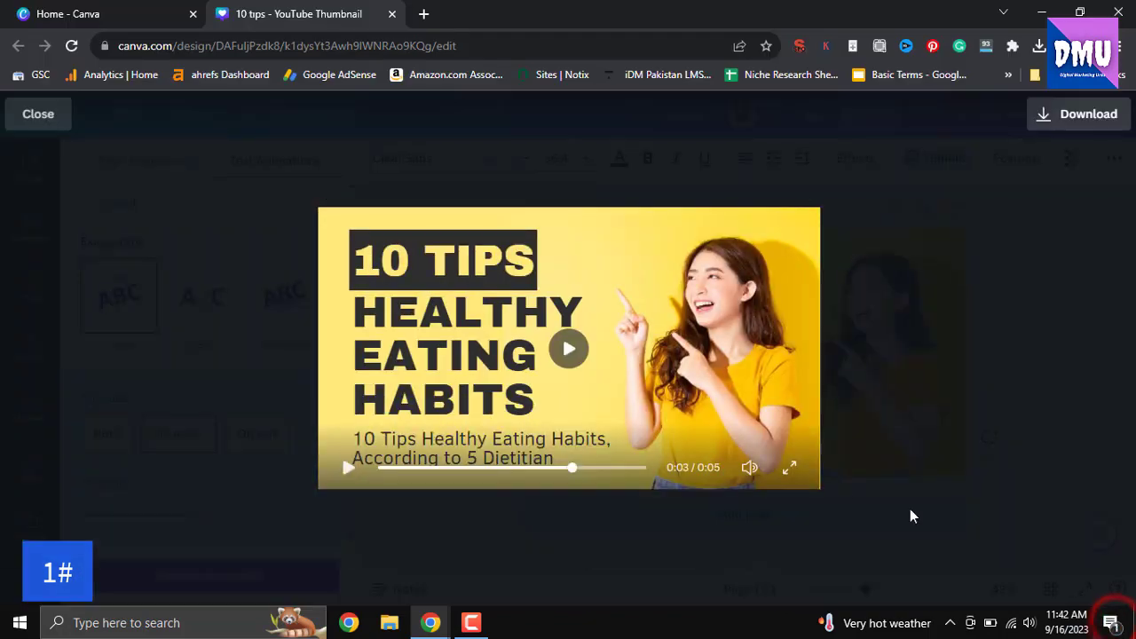
pyautogui.click(40, 115)
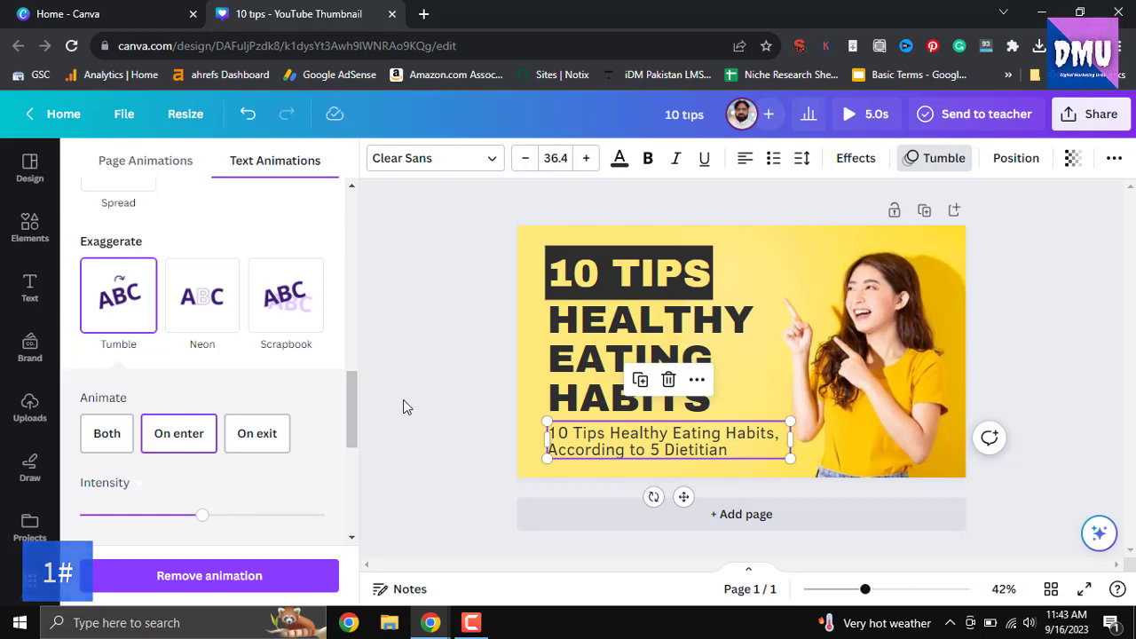
# Step: Select the whole page and examine its Combinations, Basic, Exaggerate and Photo Movement page animations
pyautogui.click(420, 433)
pyautogui.click(423, 380)
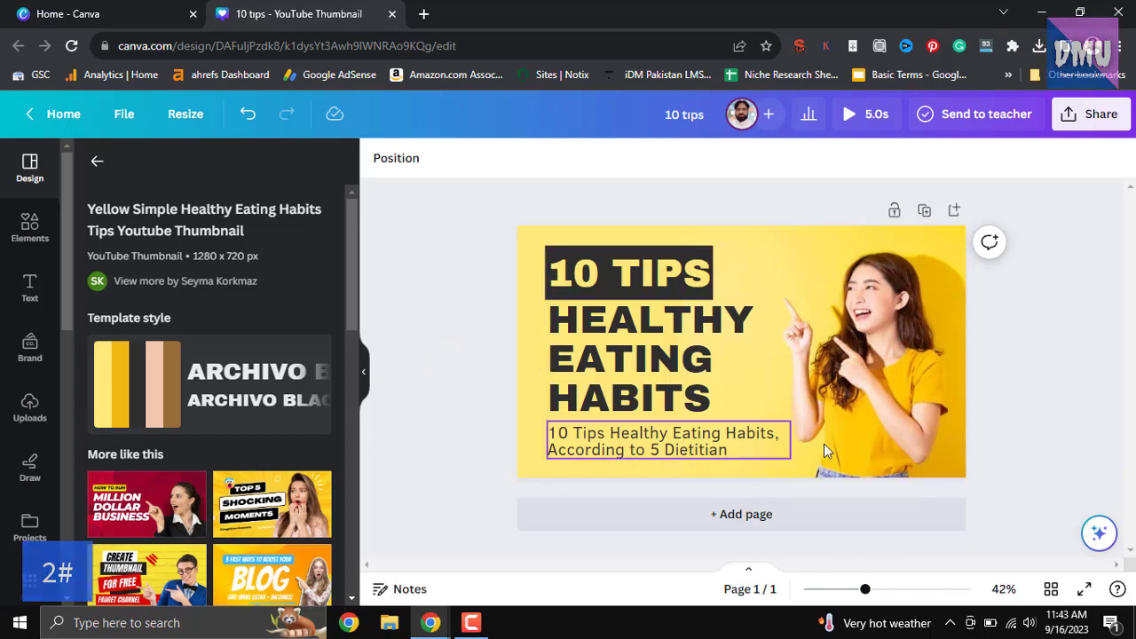
pyautogui.click(535, 242)
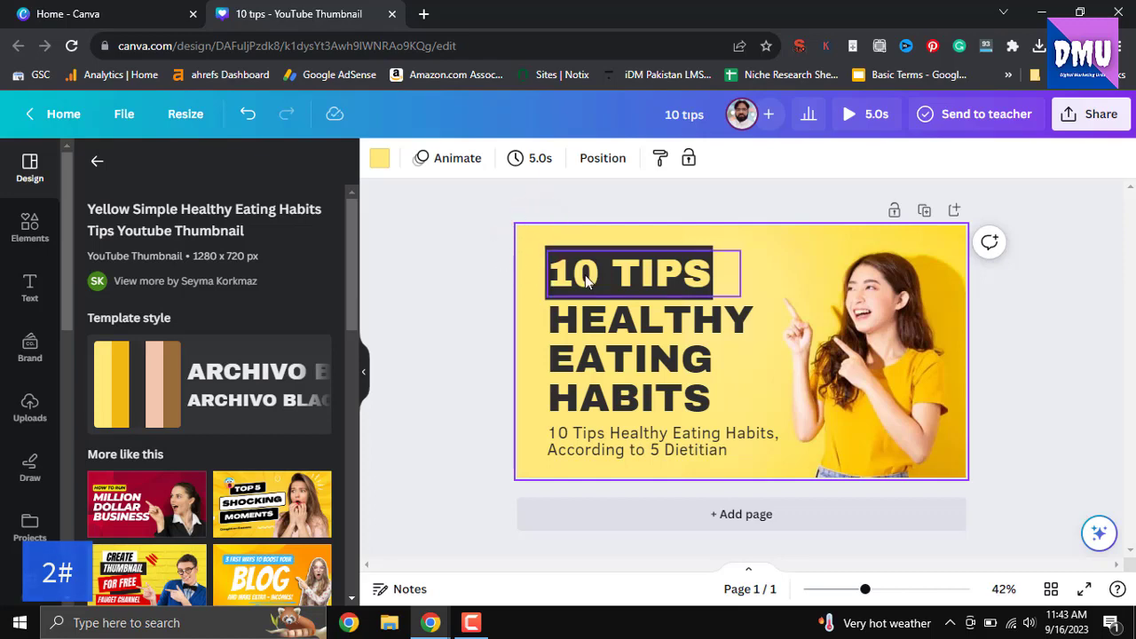
pyautogui.click(457, 160)
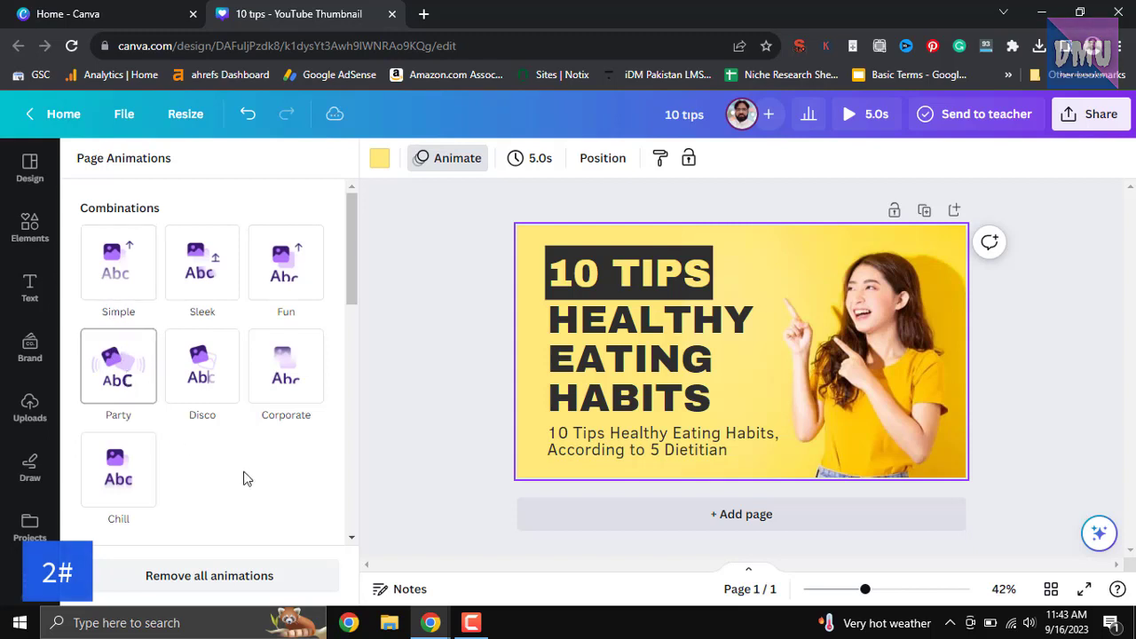
pyautogui.scroll(-4, 257, 470)
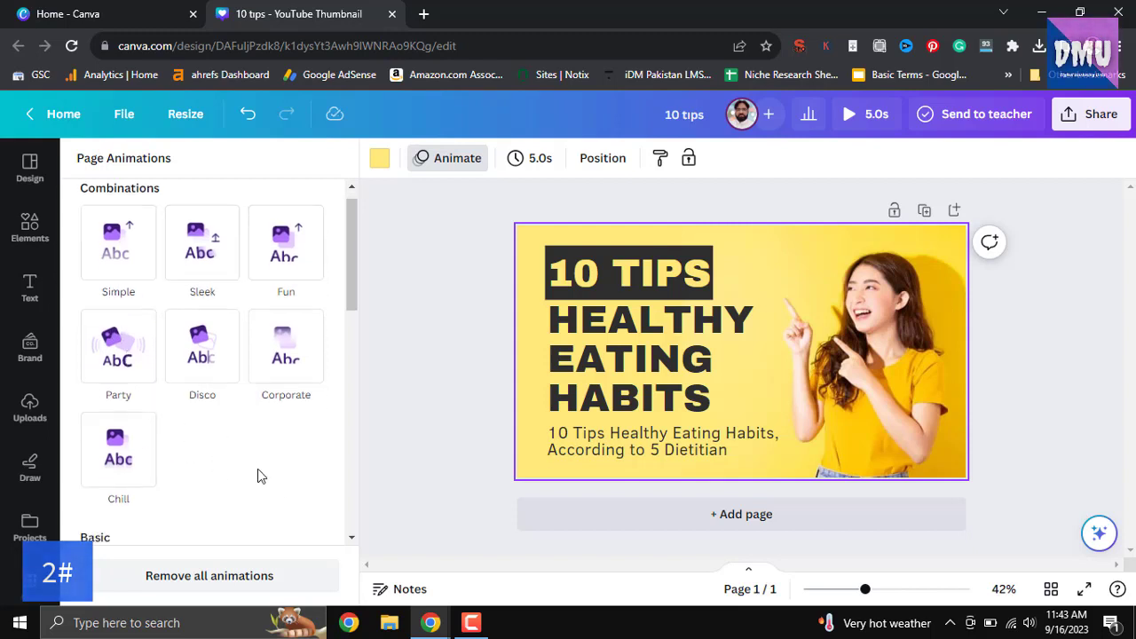
pyautogui.click(284, 493)
pyautogui.scroll(-3, 284, 495)
pyautogui.scroll(-3, 285, 495)
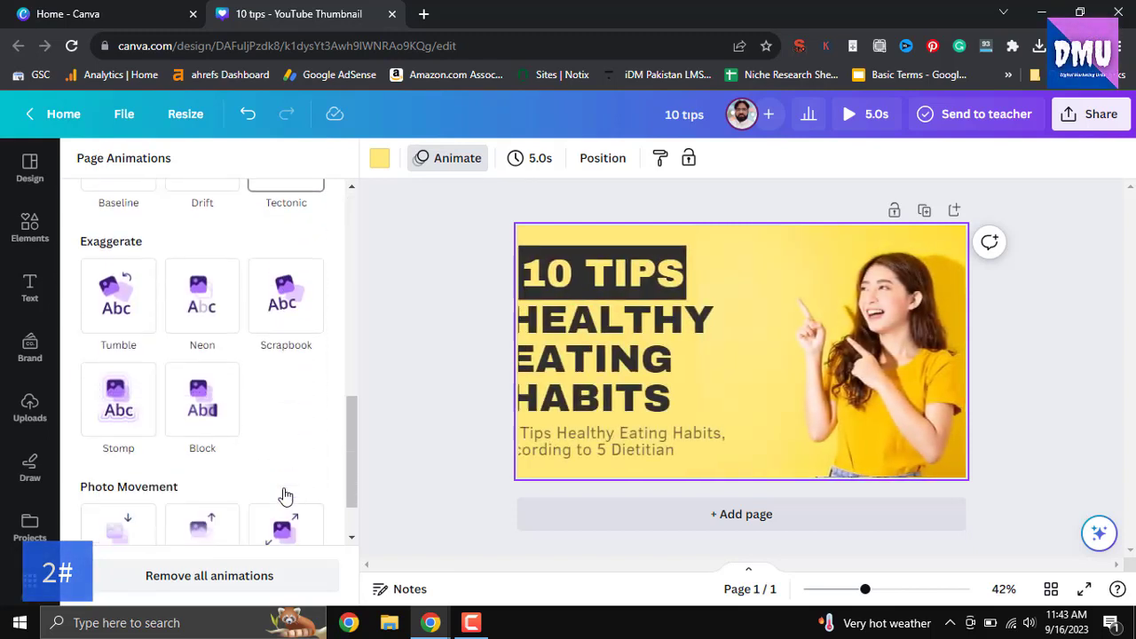
pyautogui.scroll(8, 240, 360)
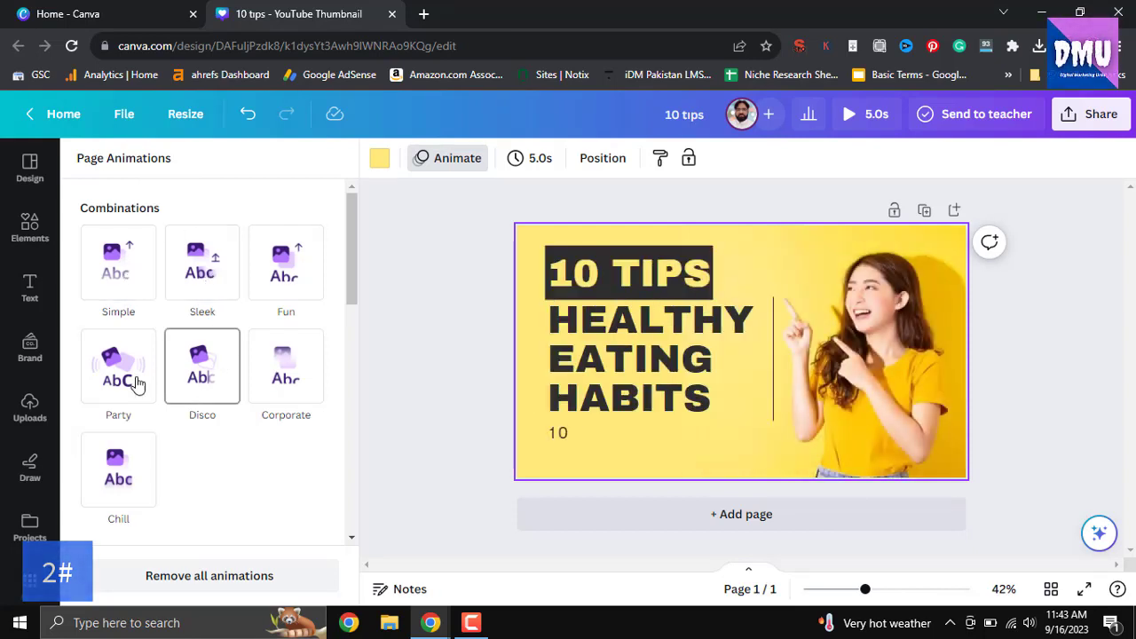
pyautogui.scroll(-3, 120, 386)
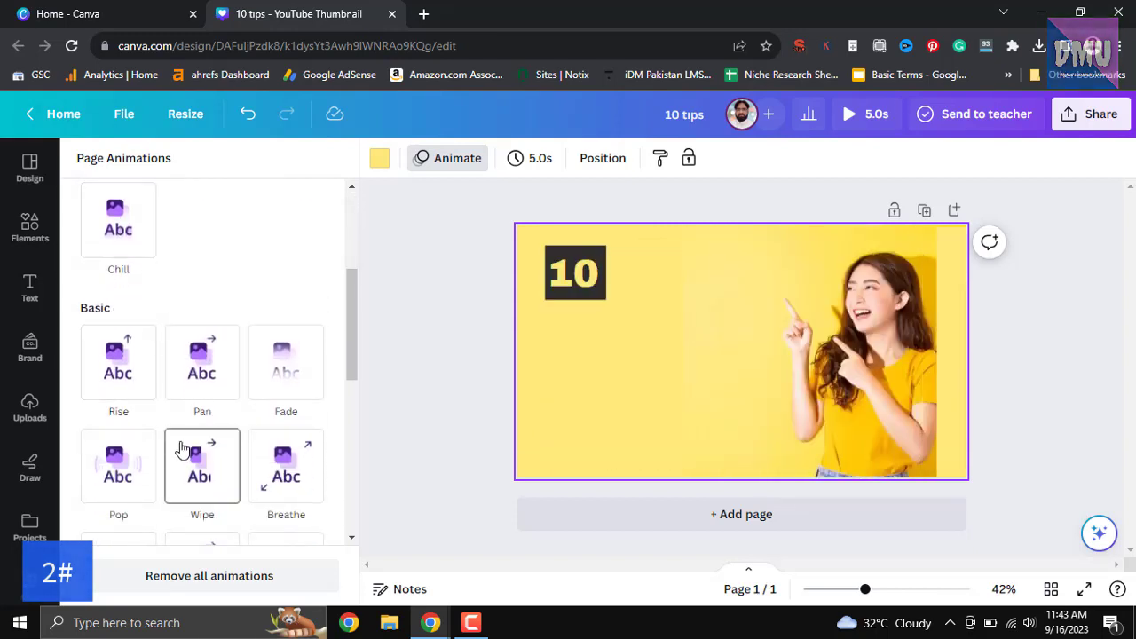
pyautogui.scroll(-2, 182, 444)
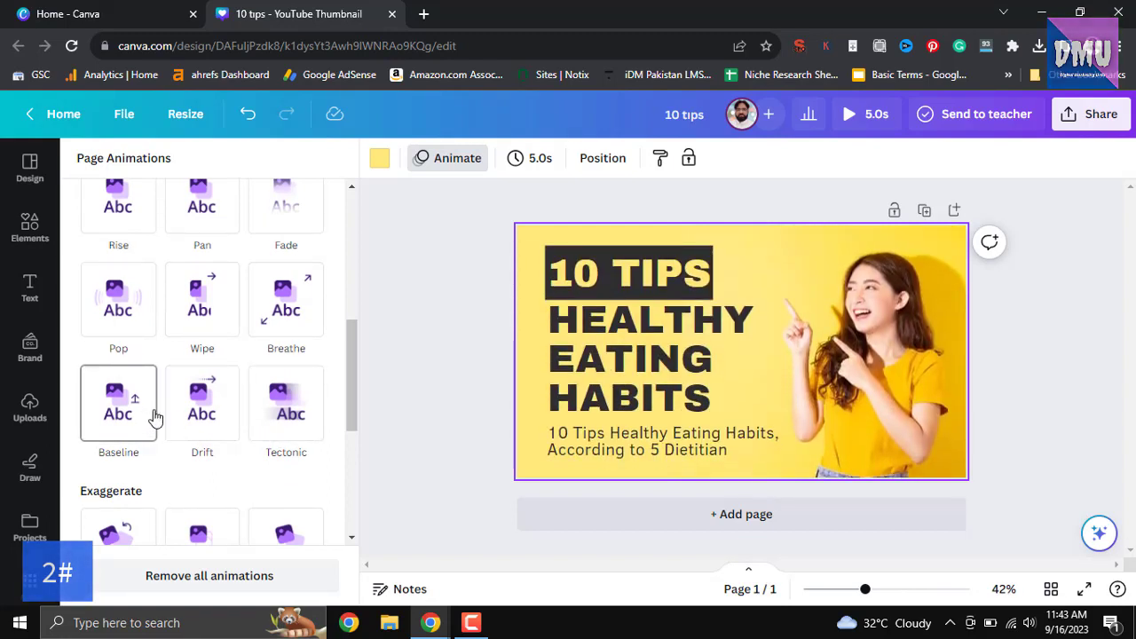
pyautogui.scroll(-1, 154, 417)
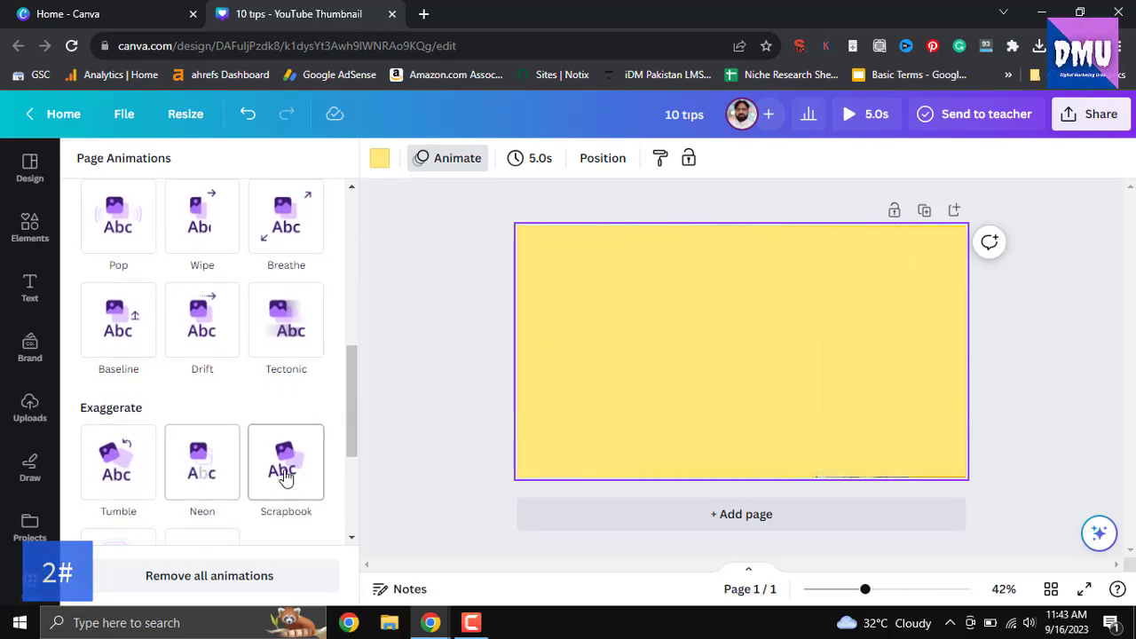
pyautogui.moveTo(348, 439); pyautogui.dragTo(357, 266)
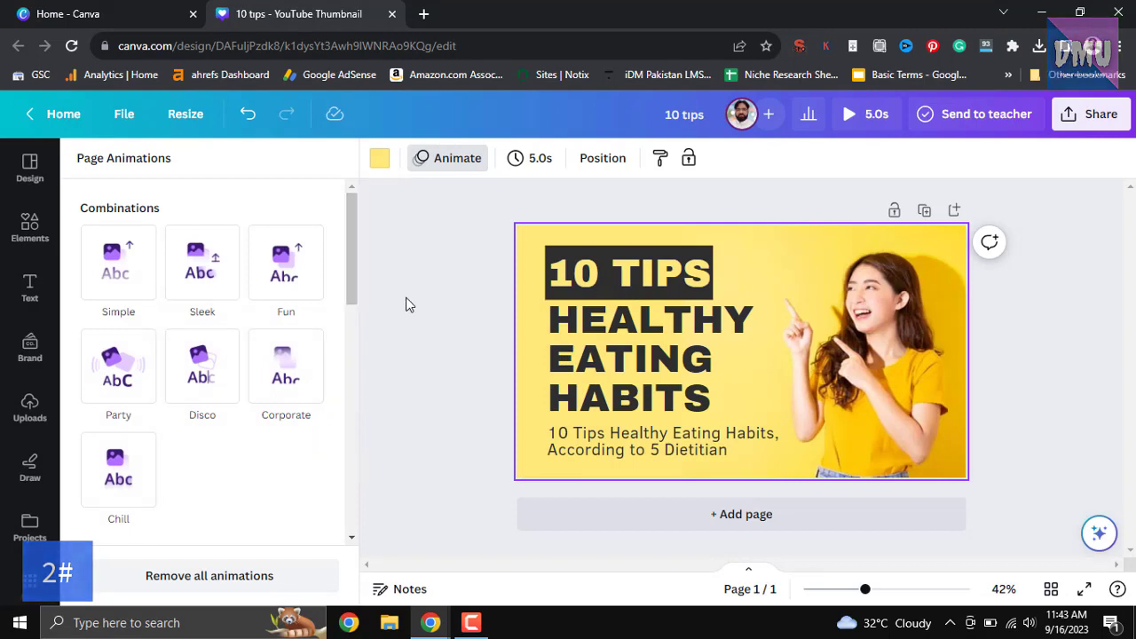
# Step: Apply the Party combination as the page animation, starting from the selected "10 TIPS" heading
pyautogui.click(634, 278)
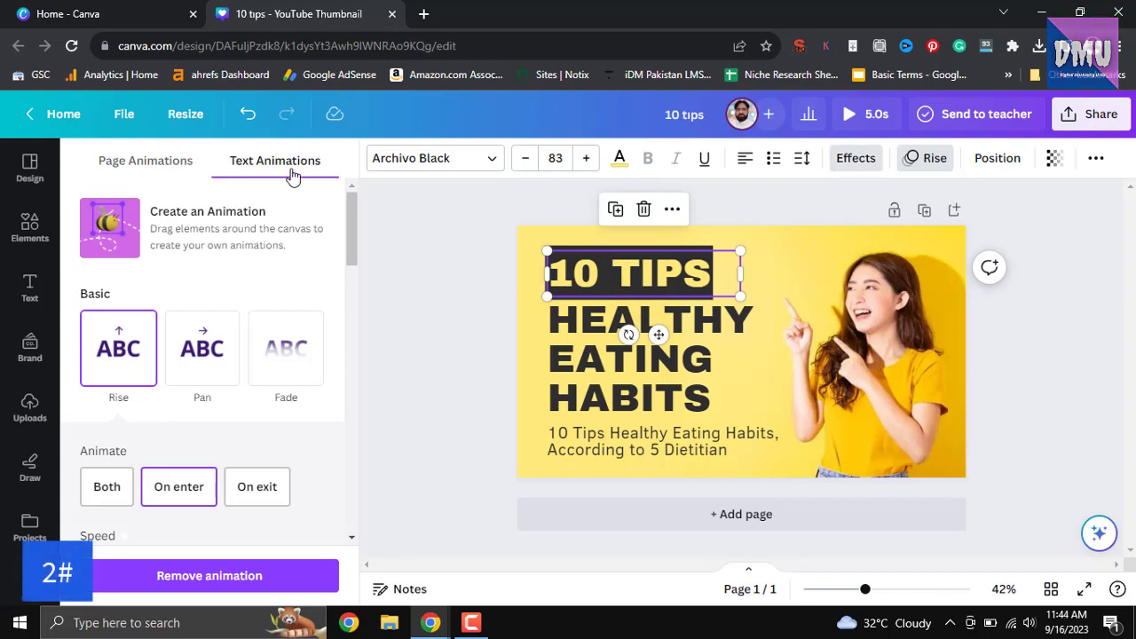
pyautogui.click(189, 171)
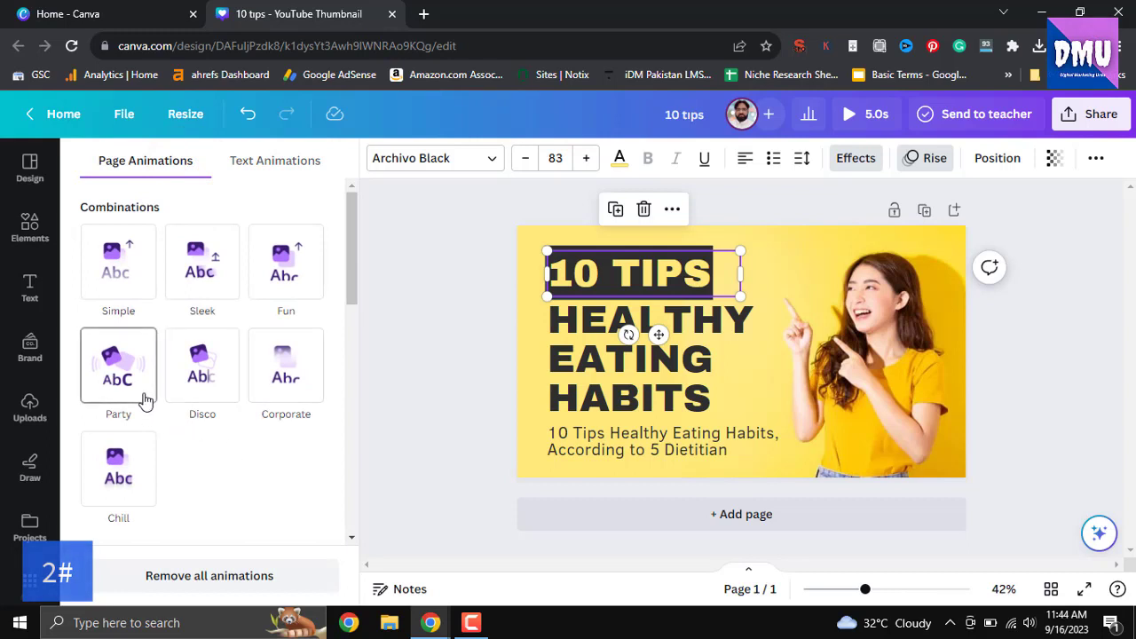
pyautogui.click(129, 301)
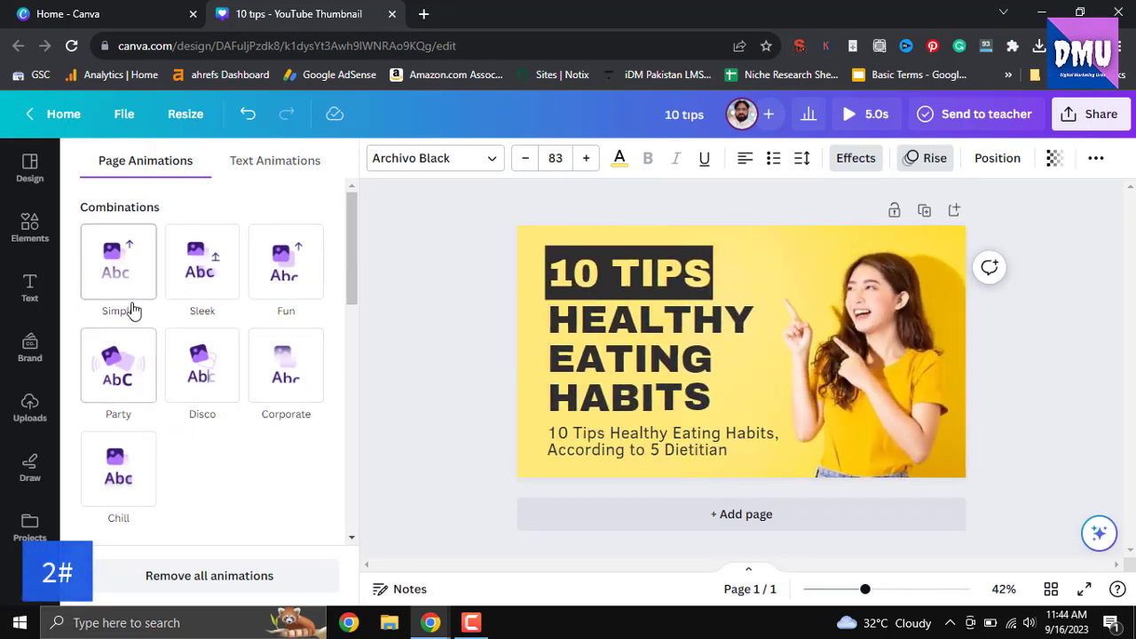
pyautogui.click(149, 373)
pyautogui.click(153, 381)
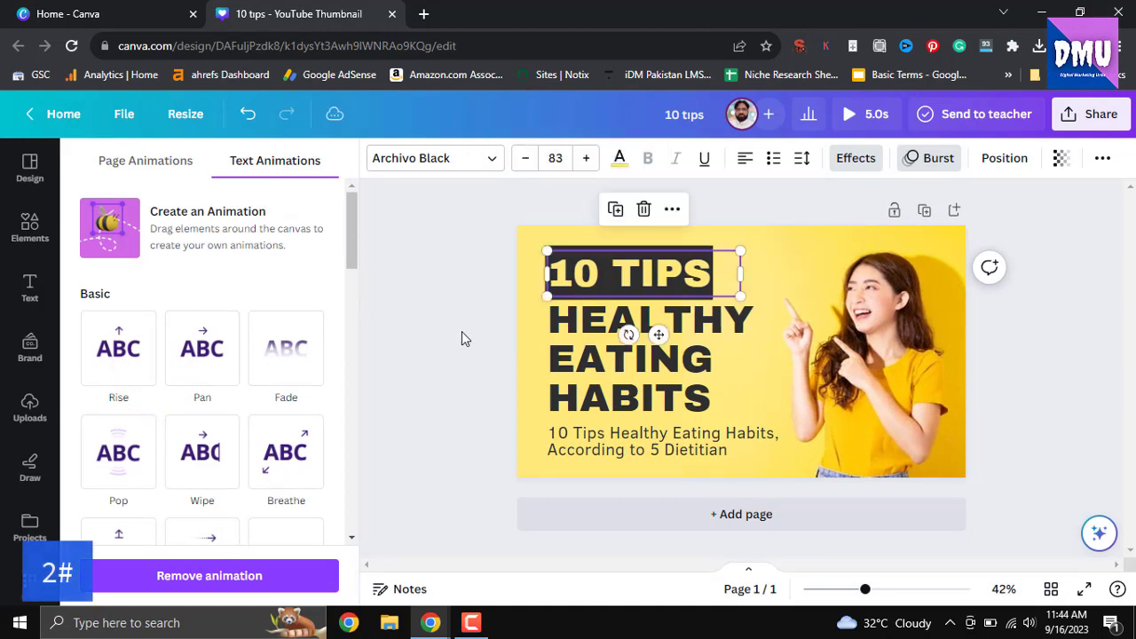
# Step: Change the woman's photo animation to Breathe
pyautogui.click(888, 363)
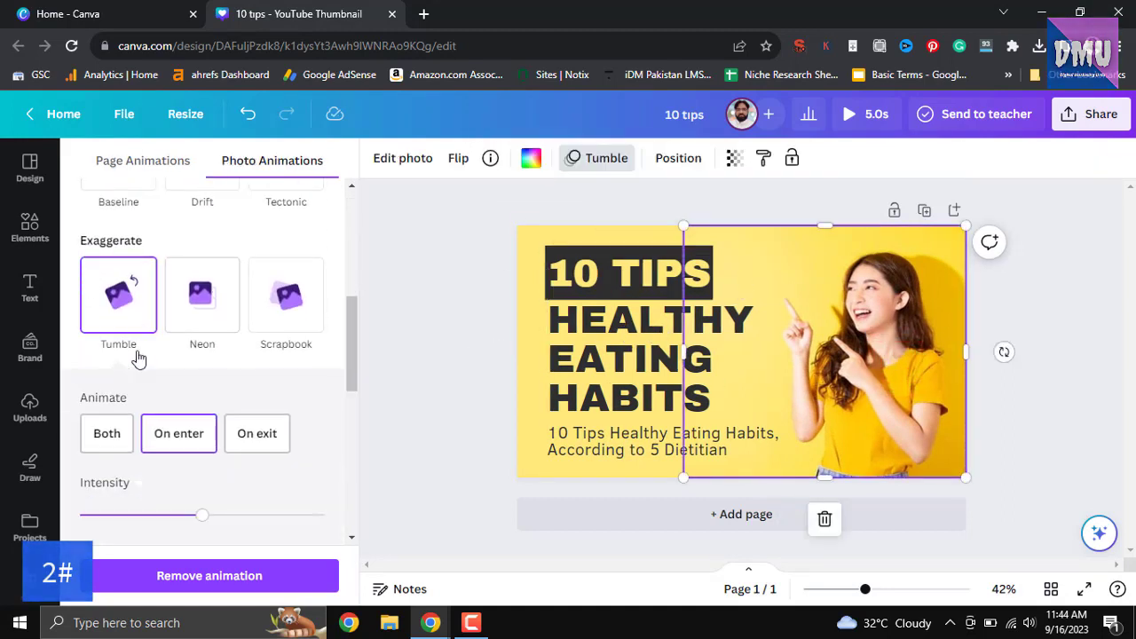
pyautogui.moveTo(350, 355); pyautogui.dragTo(365, 241)
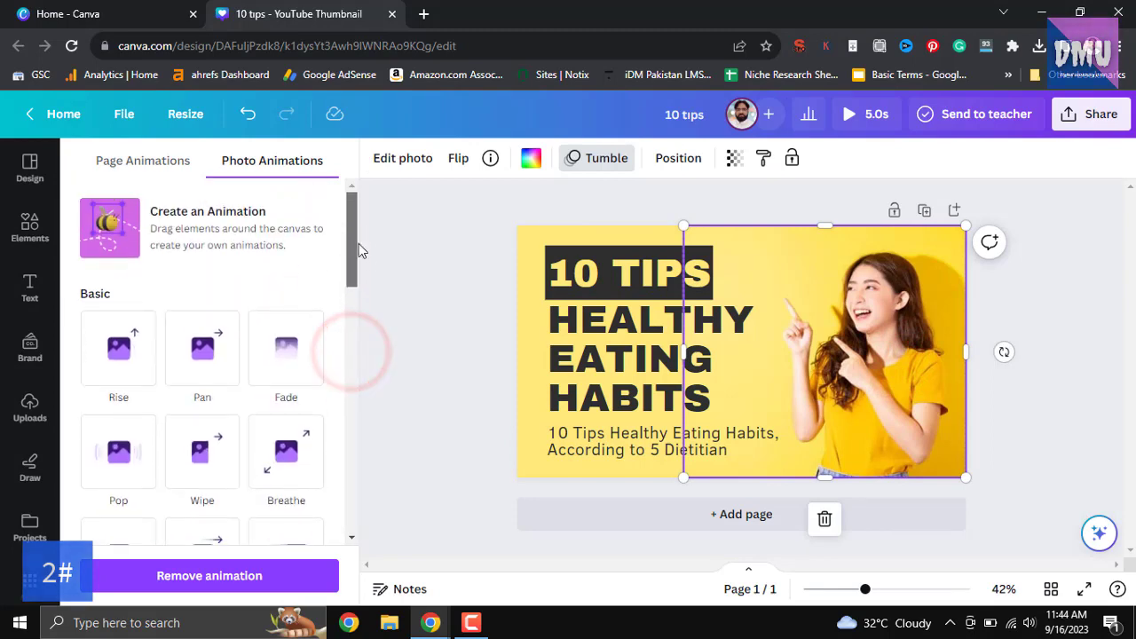
pyautogui.click(296, 454)
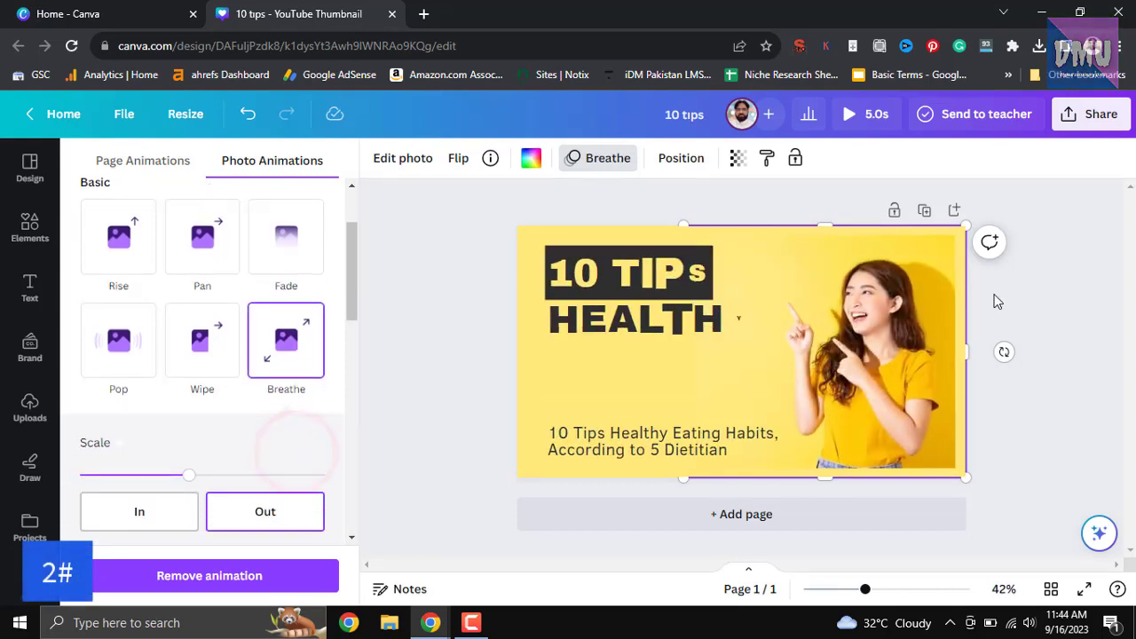
# Step: Preview the animated thumbnail twice, closing the preview each time
pyautogui.click(869, 115)
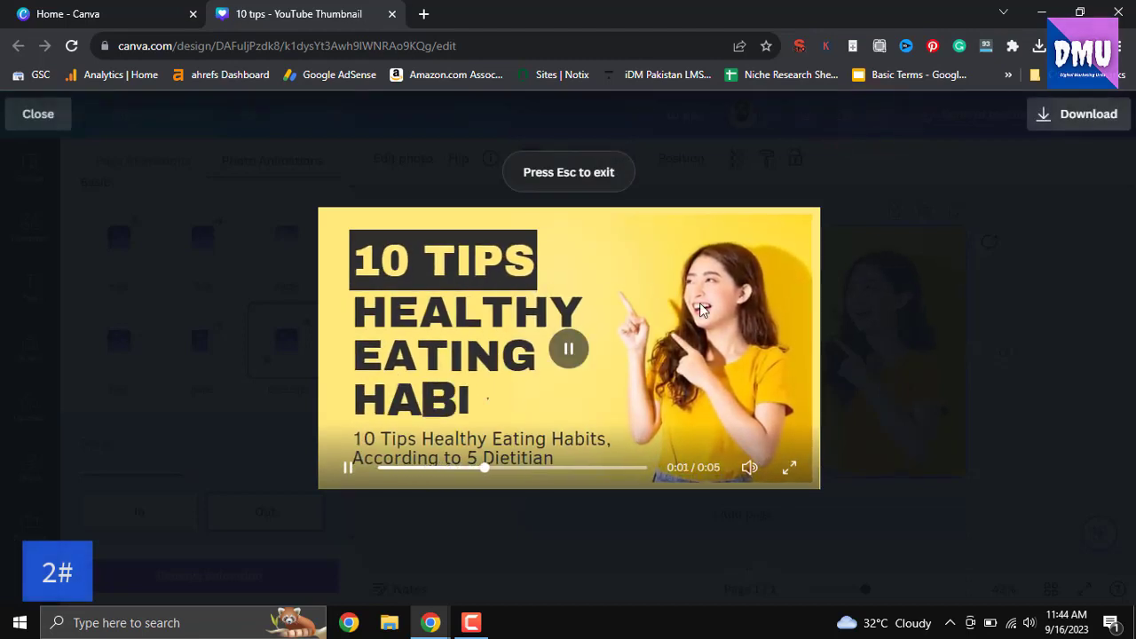
pyautogui.click(44, 115)
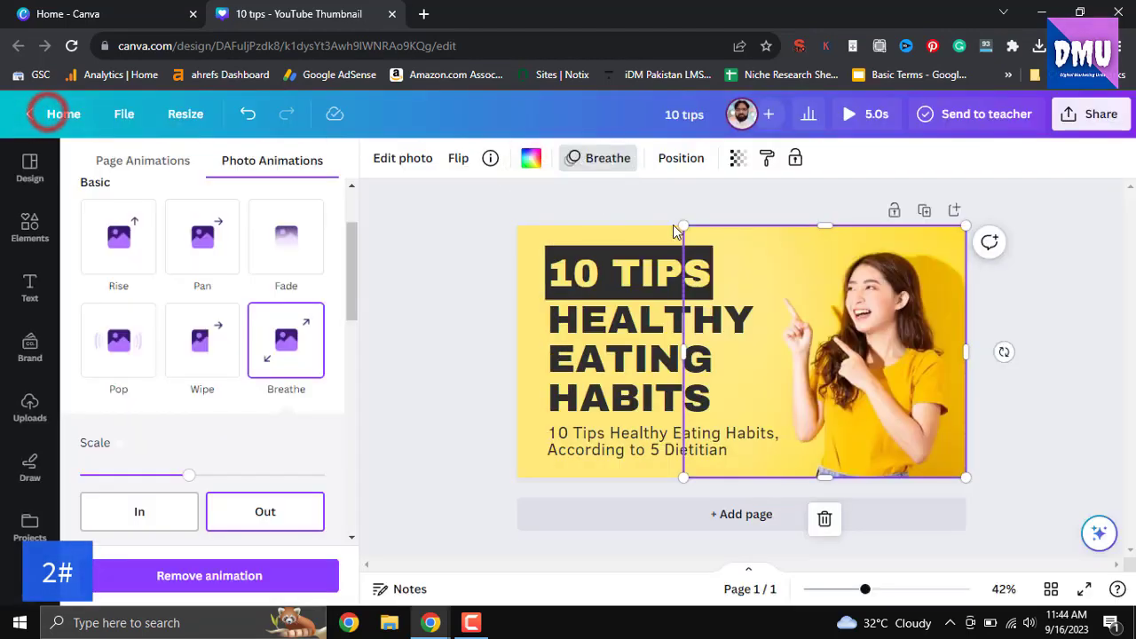
pyautogui.click(877, 115)
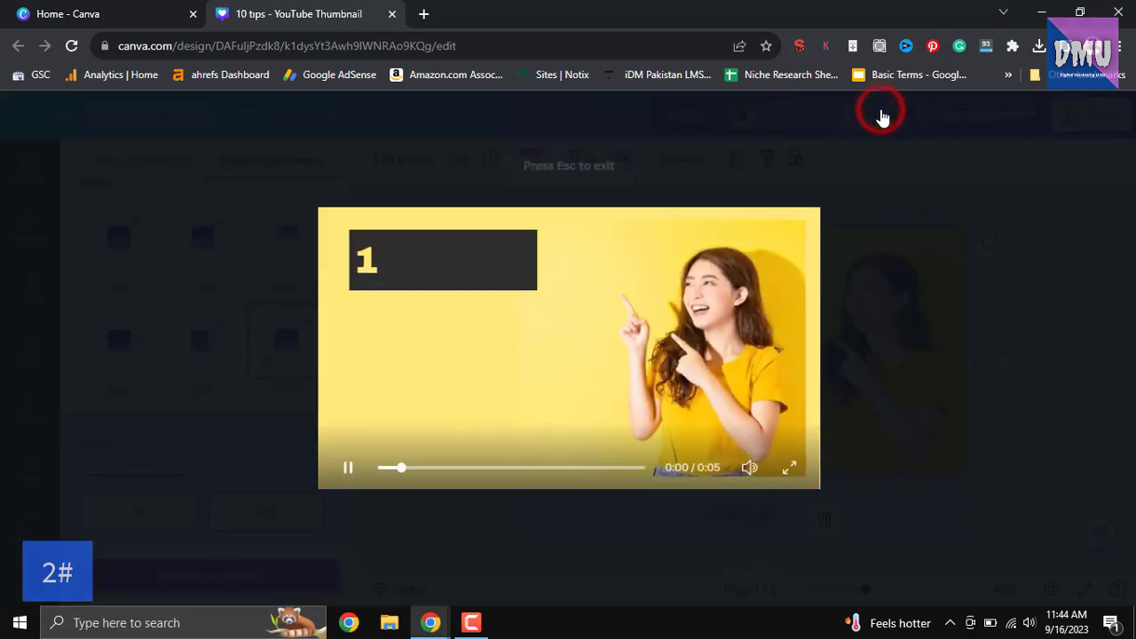
pyautogui.click(27, 114)
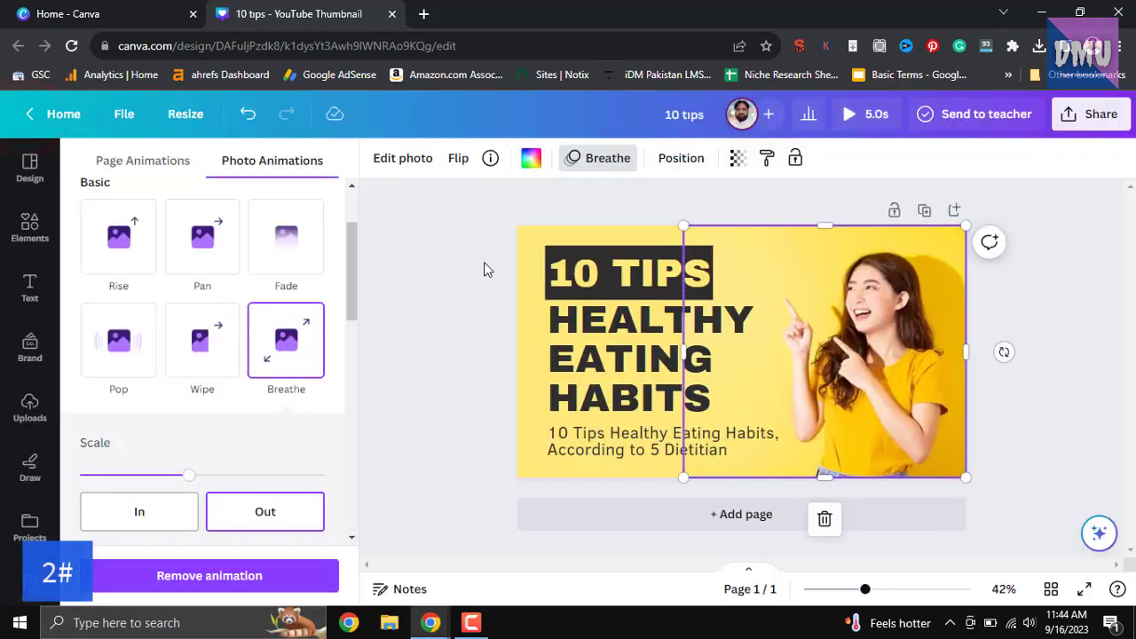
# Step: Play the finished thumbnail animation in full screen and return to the windowed preview
pyautogui.click(1088, 403)
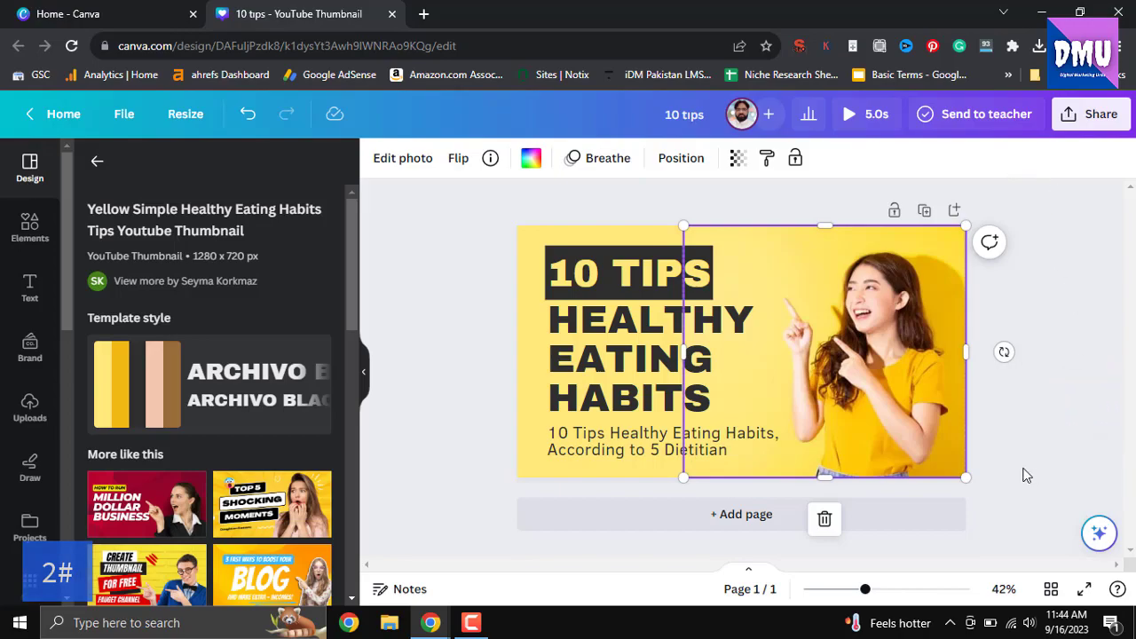
pyautogui.click(1084, 589)
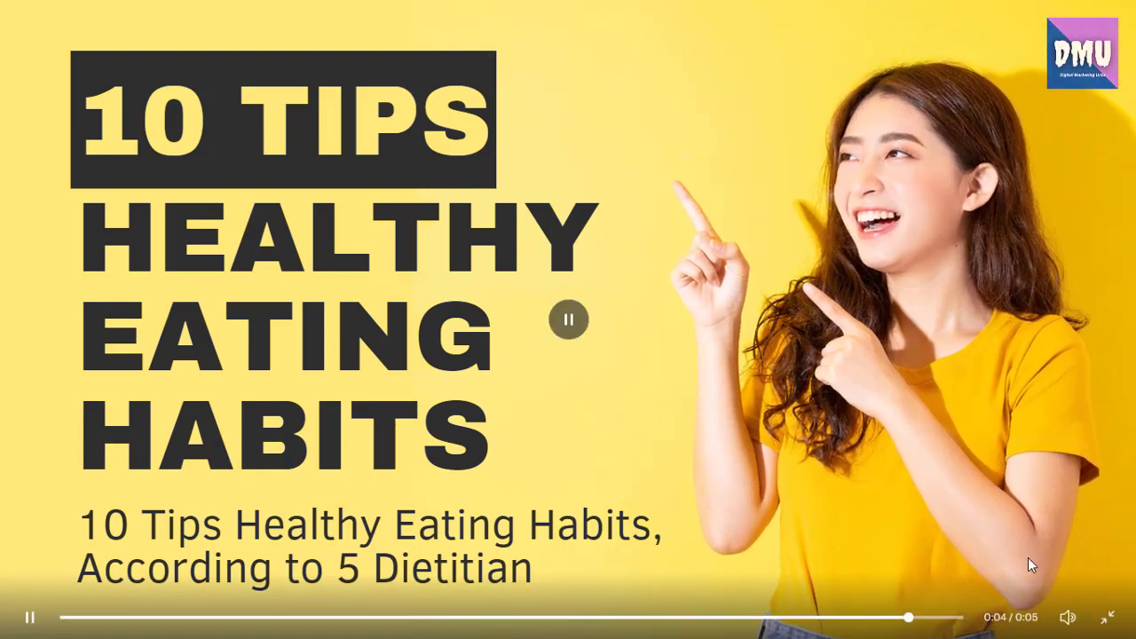
pyautogui.click(1108, 617)
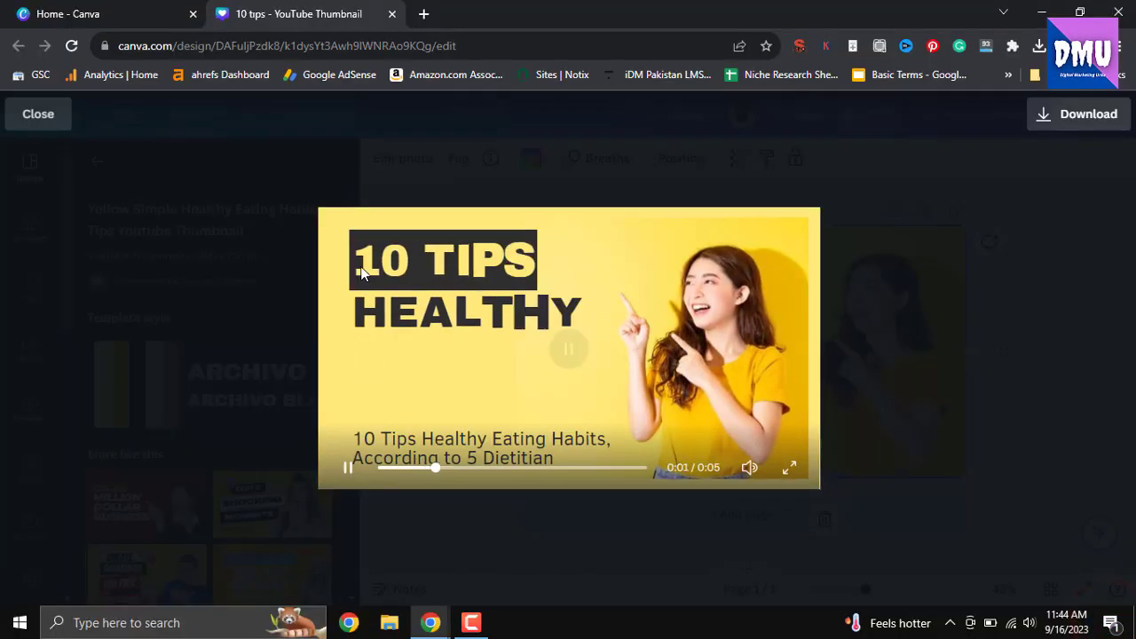
# Step: Close the preview and inspect the timing setting of the "10 TIPS" page through its selected background
pyautogui.click(45, 117)
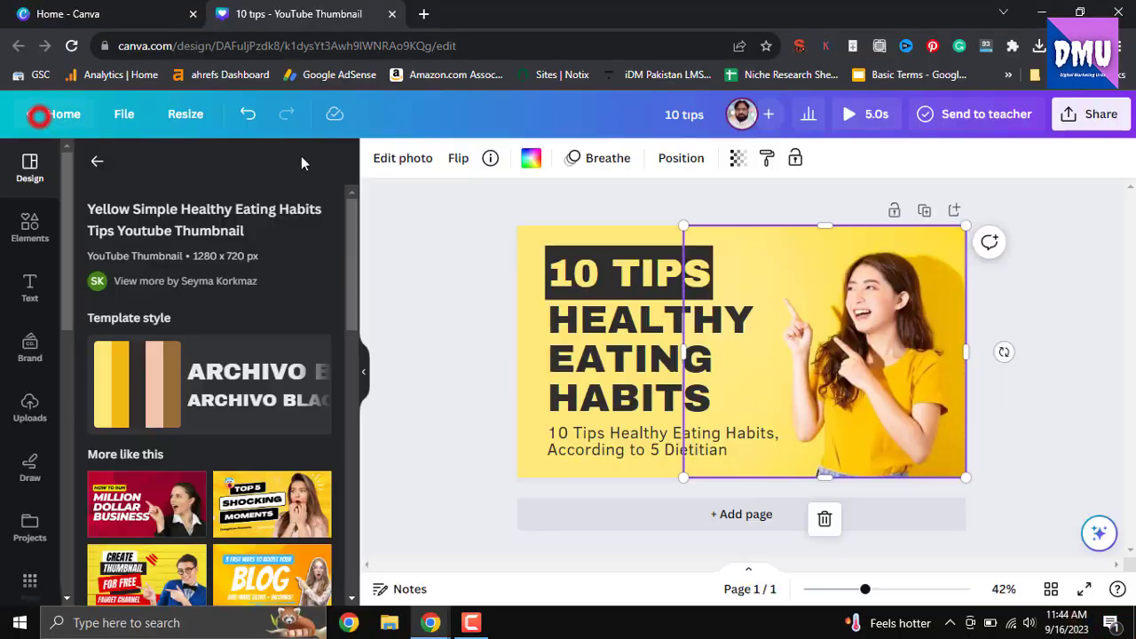
pyautogui.click(446, 317)
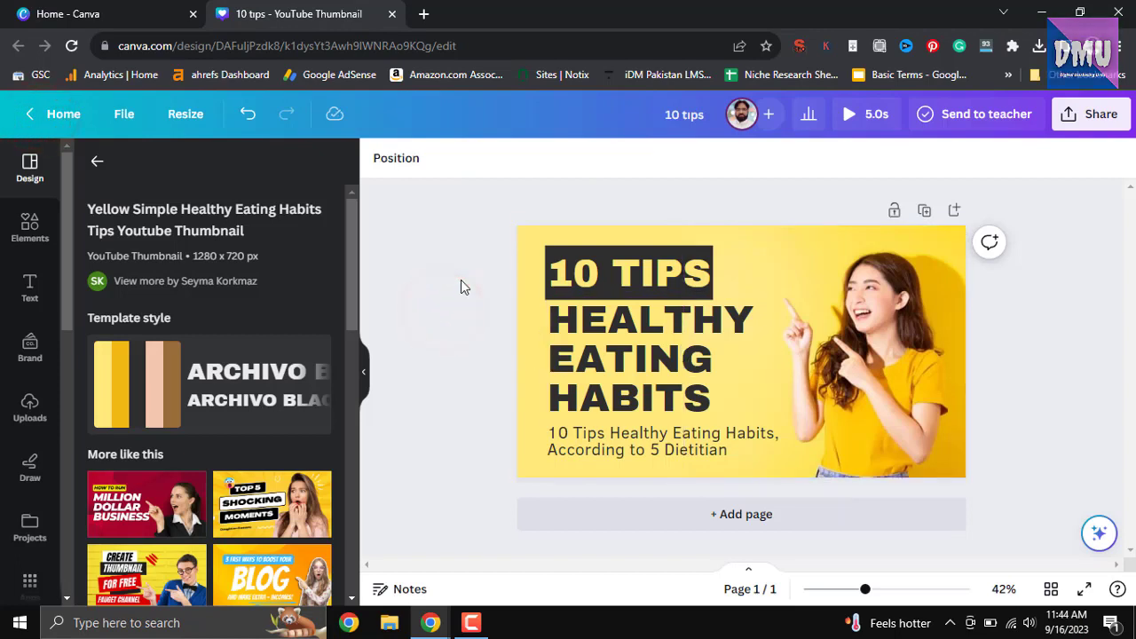
pyautogui.click(521, 257)
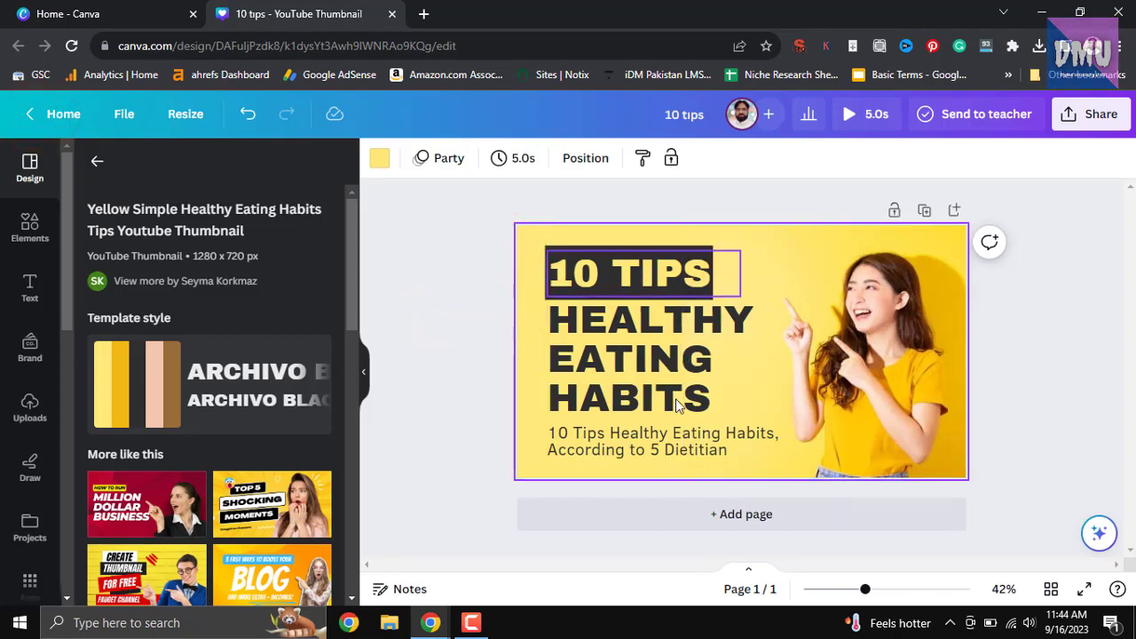
pyautogui.click(519, 160)
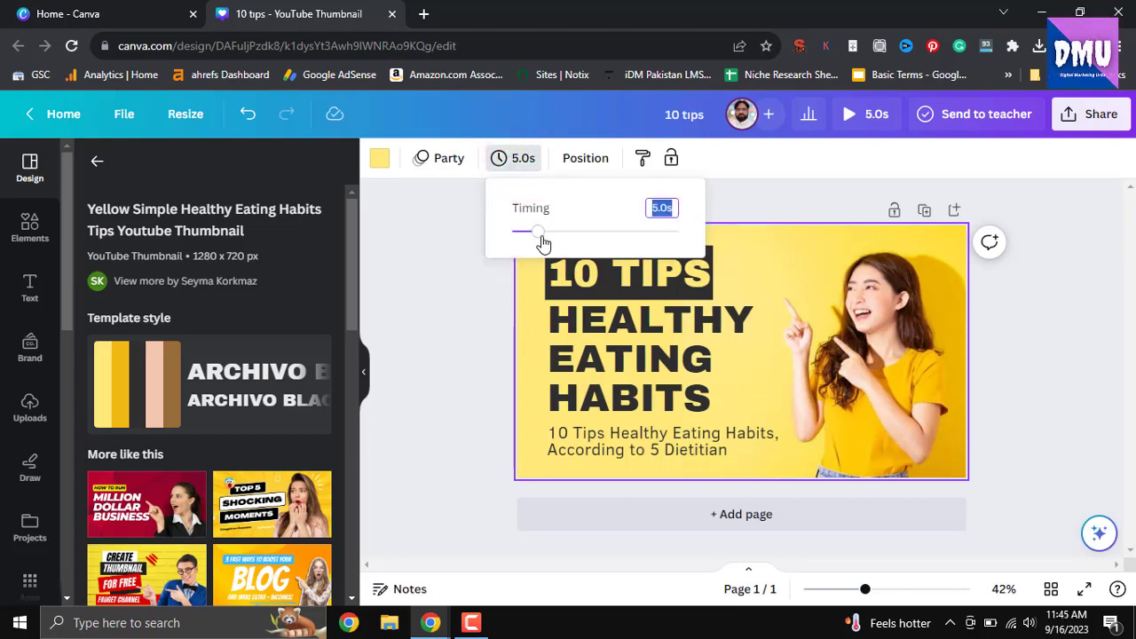
pyautogui.moveTo(539, 238); pyautogui.dragTo(516, 245)
pyautogui.click(426, 359)
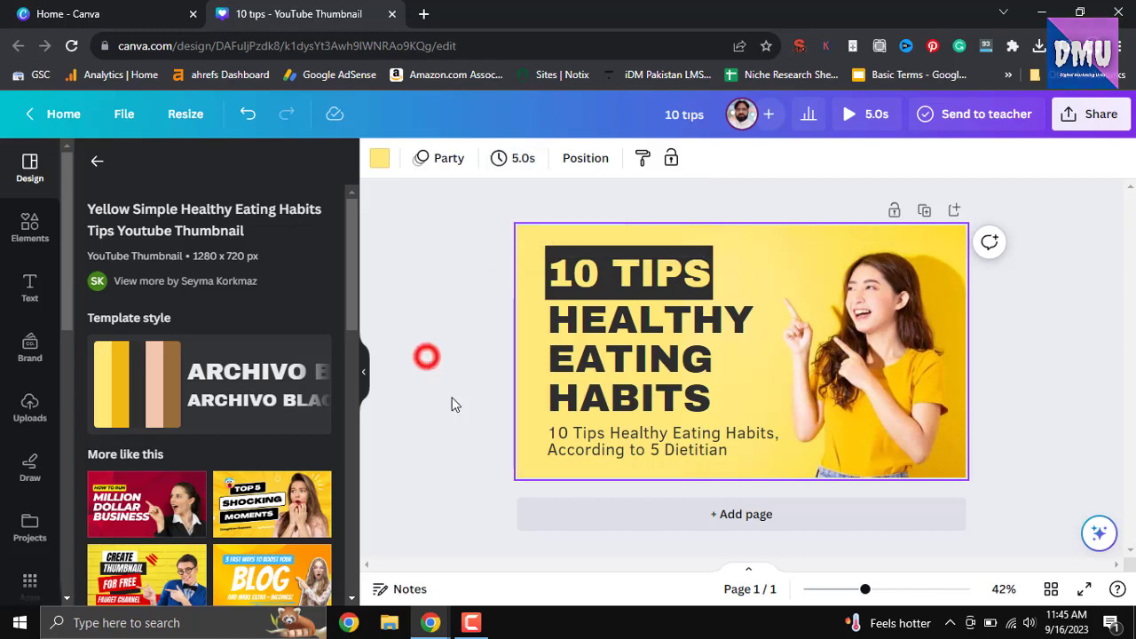
# Step: Add two pages, filling page 2 with the "Top 5 Shocking Moments" template and page 3 with the "Secrets You Should Know" template
pyautogui.click(728, 518)
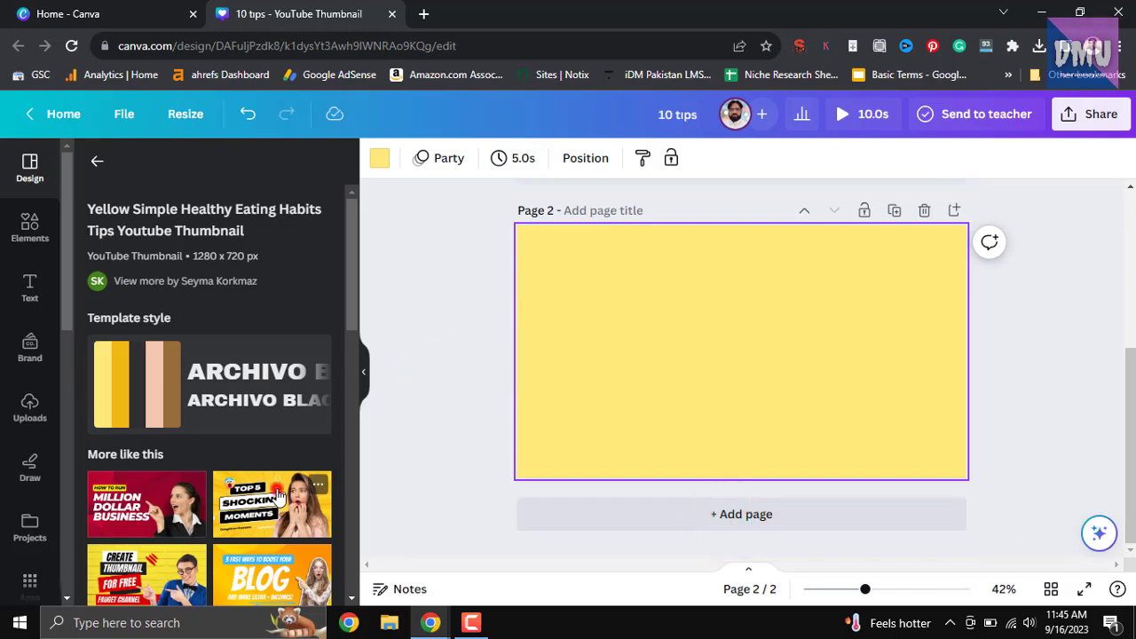
pyautogui.click(273, 490)
pyautogui.click(743, 521)
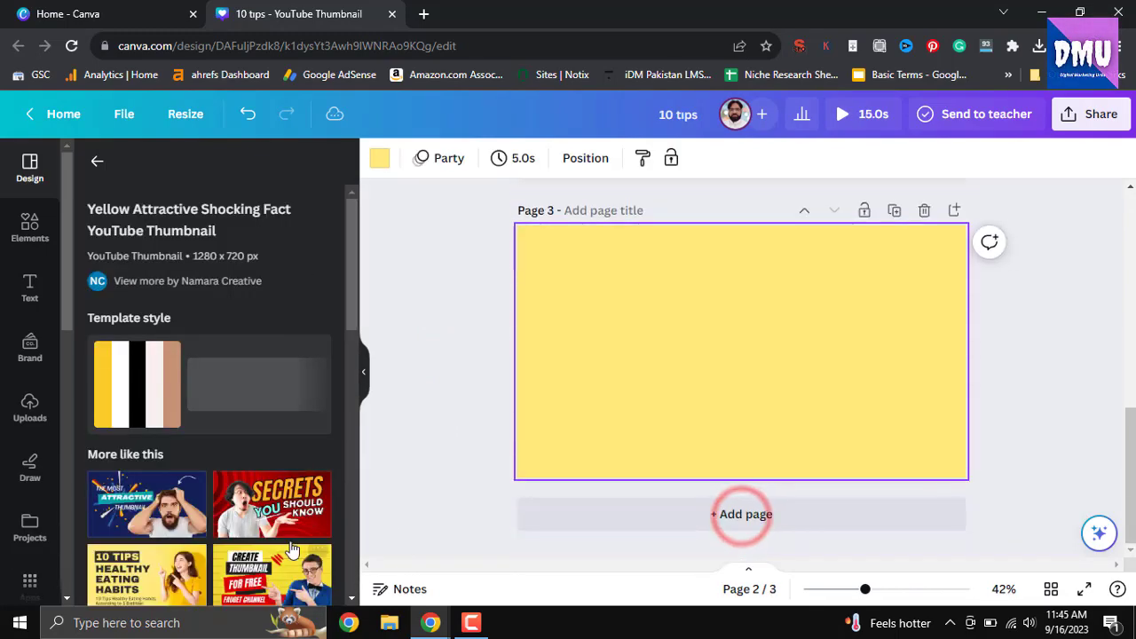
pyautogui.click(252, 517)
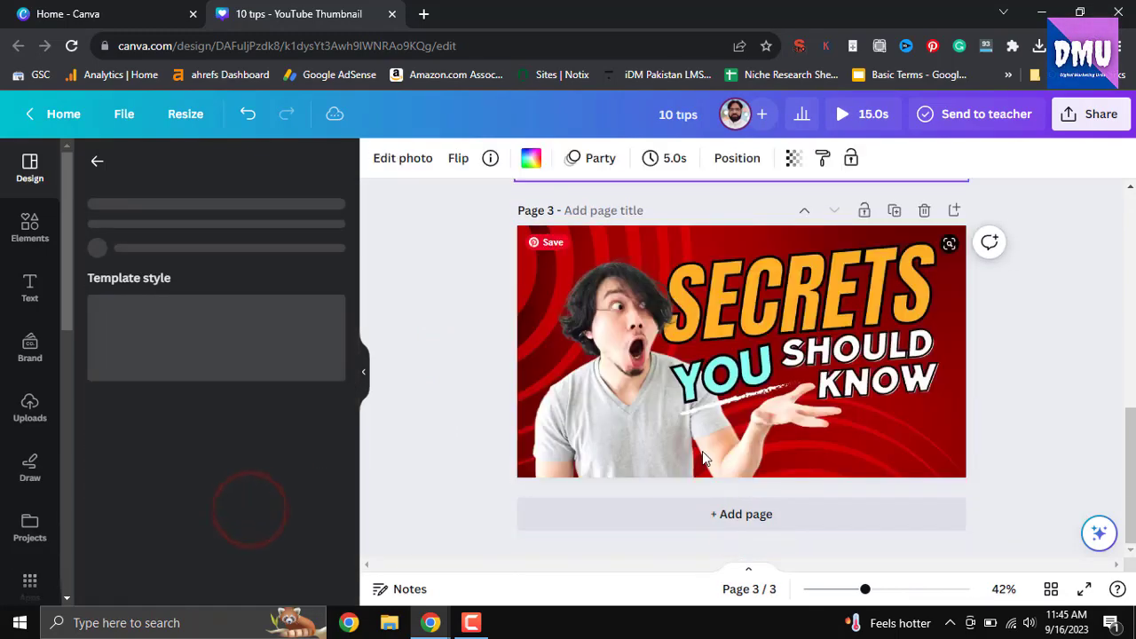
# Step: Apply the Disco combination as the page animation of page 2, the "Top 5 Shocking Moments" thumbnail
pyautogui.scroll(6, 750, 390)
pyautogui.scroll(-4, 753, 434)
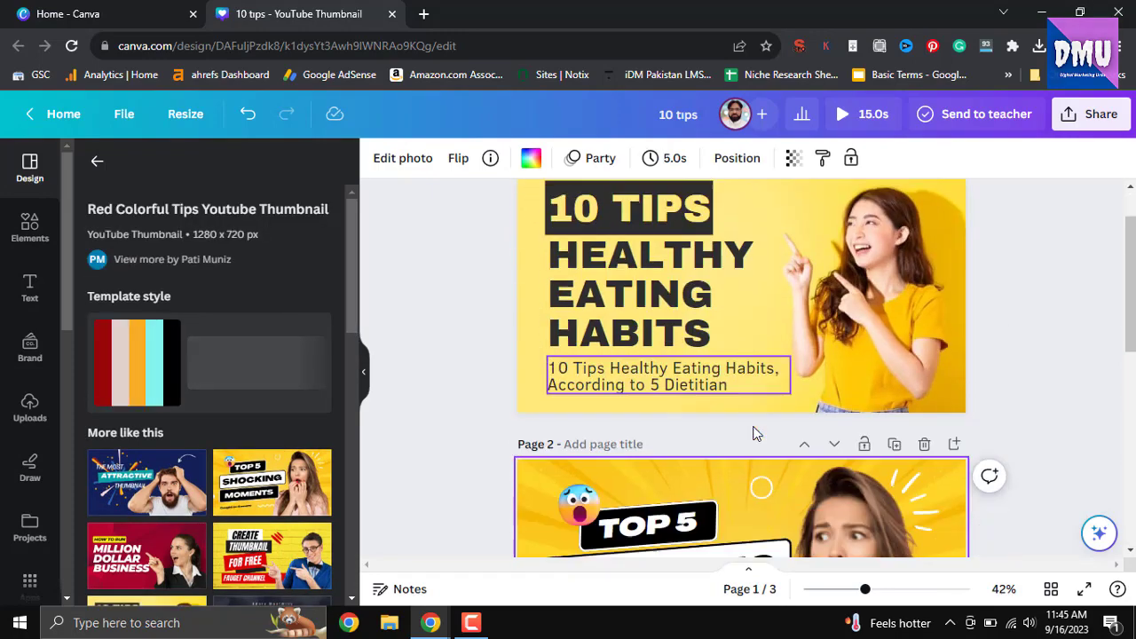
pyautogui.scroll(-2, 752, 431)
pyautogui.scroll(2, 753, 426)
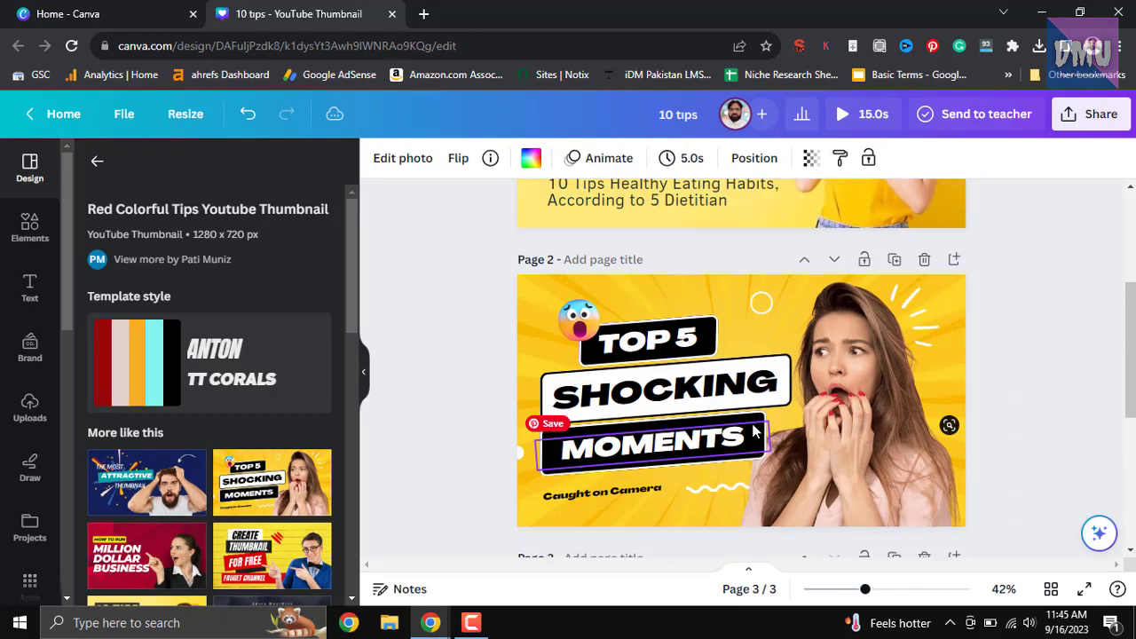
pyautogui.click(530, 291)
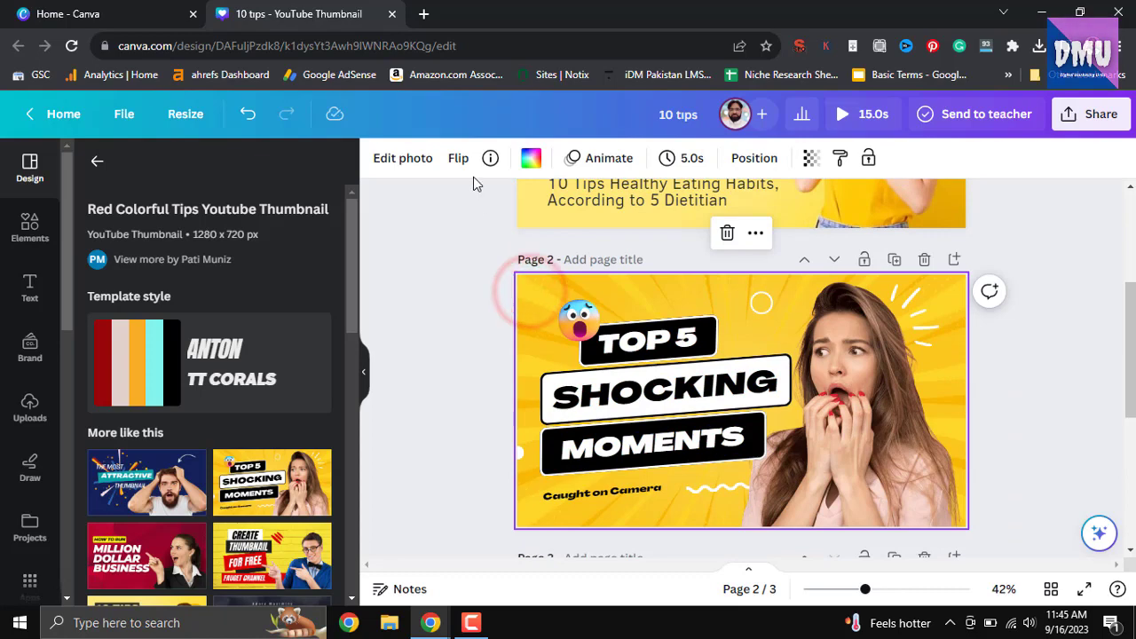
pyautogui.click(590, 164)
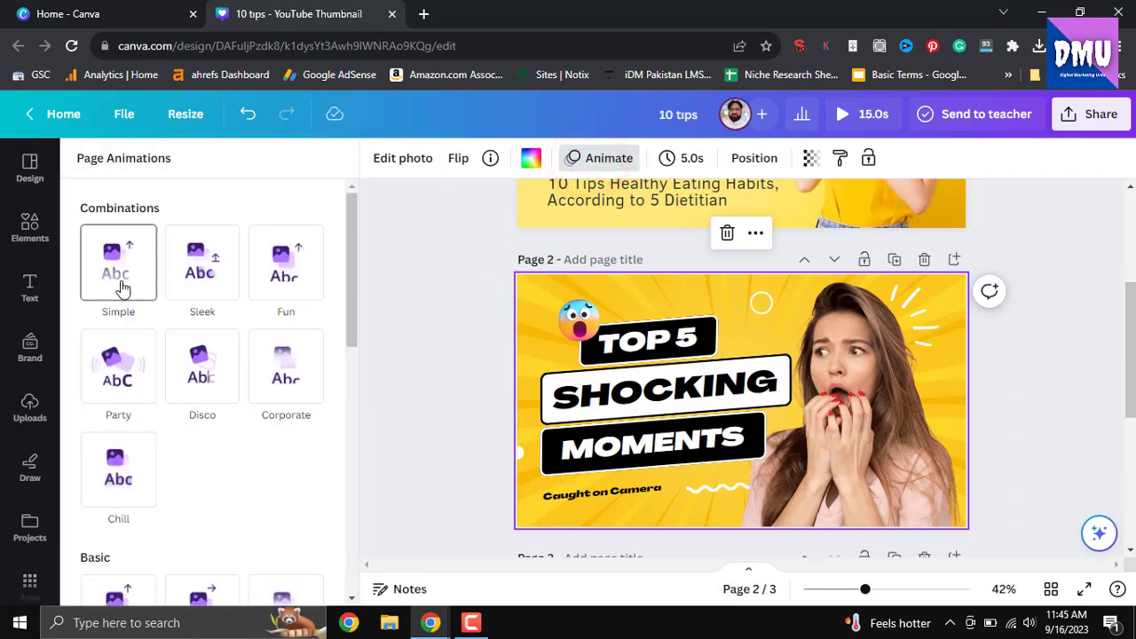
pyautogui.click(215, 374)
# Step: Apply the basic Wipe page animation to page 3, the "Secrets You Should Know" thumbnail
pyautogui.scroll(-3, 627, 386)
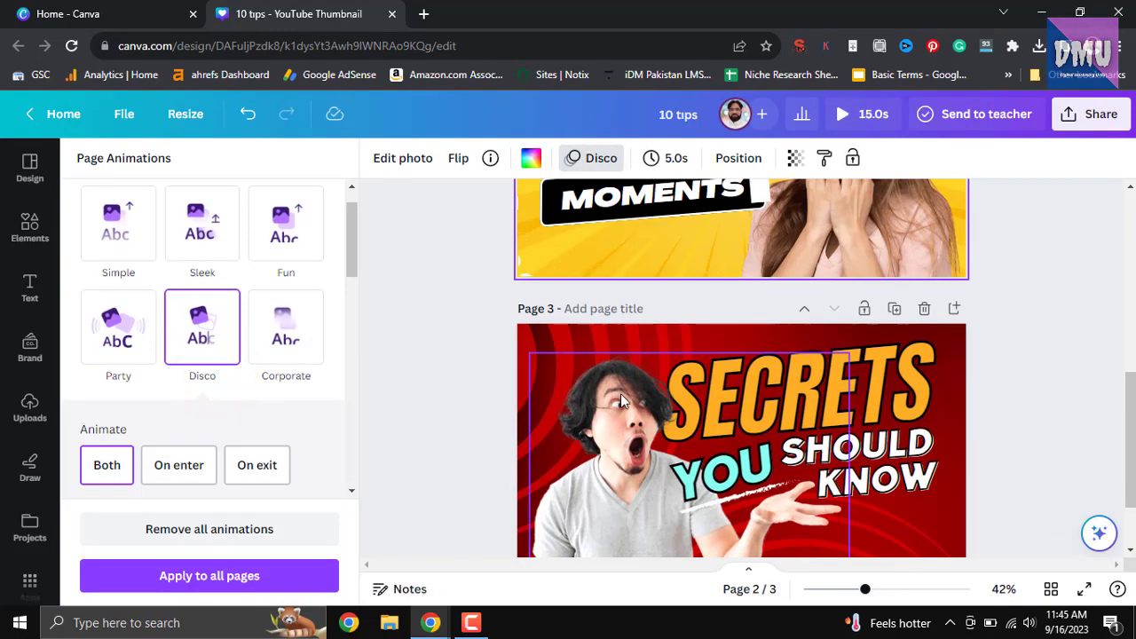
pyautogui.click(621, 401)
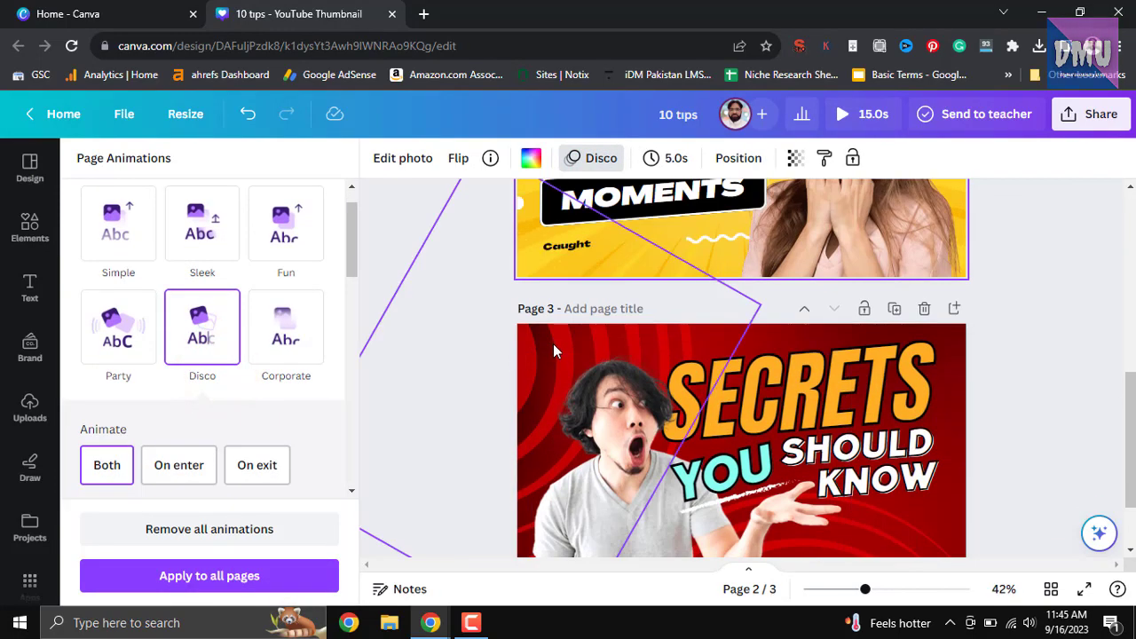
pyautogui.click(869, 331)
pyautogui.click(954, 338)
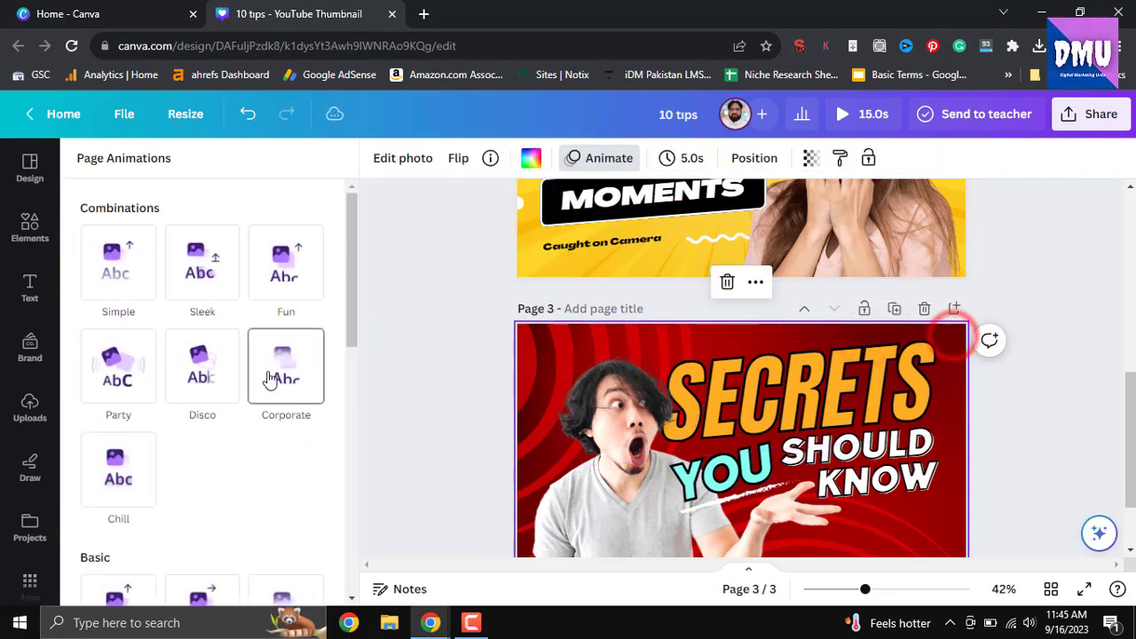
pyautogui.scroll(-3, 278, 426)
pyautogui.scroll(-1, 213, 405)
pyautogui.click(213, 400)
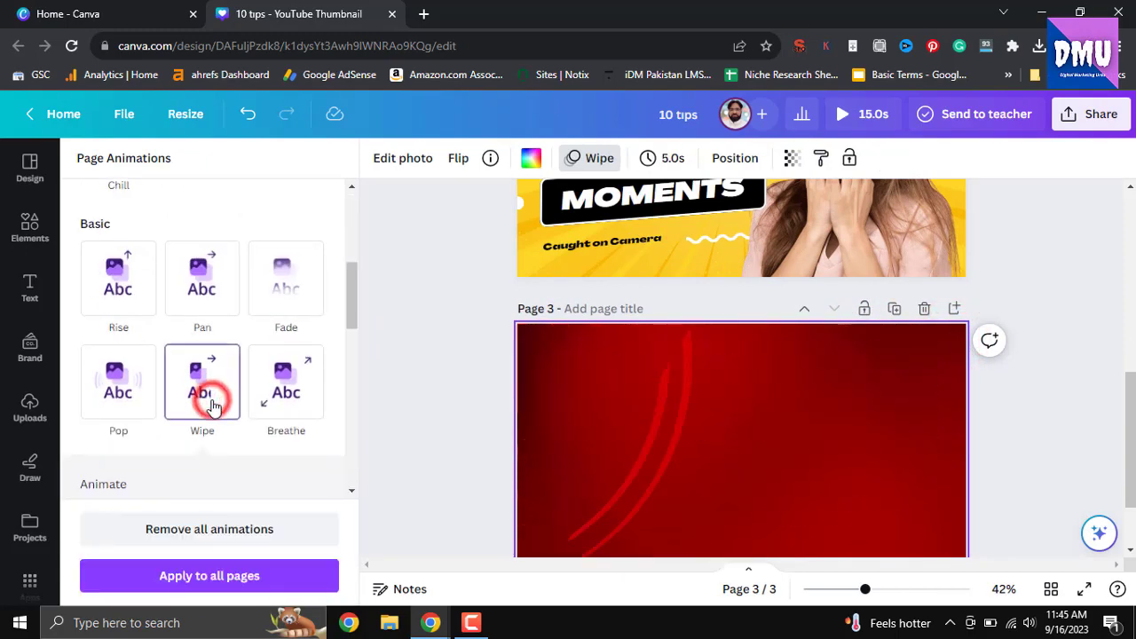
pyautogui.scroll(-3, 213, 407)
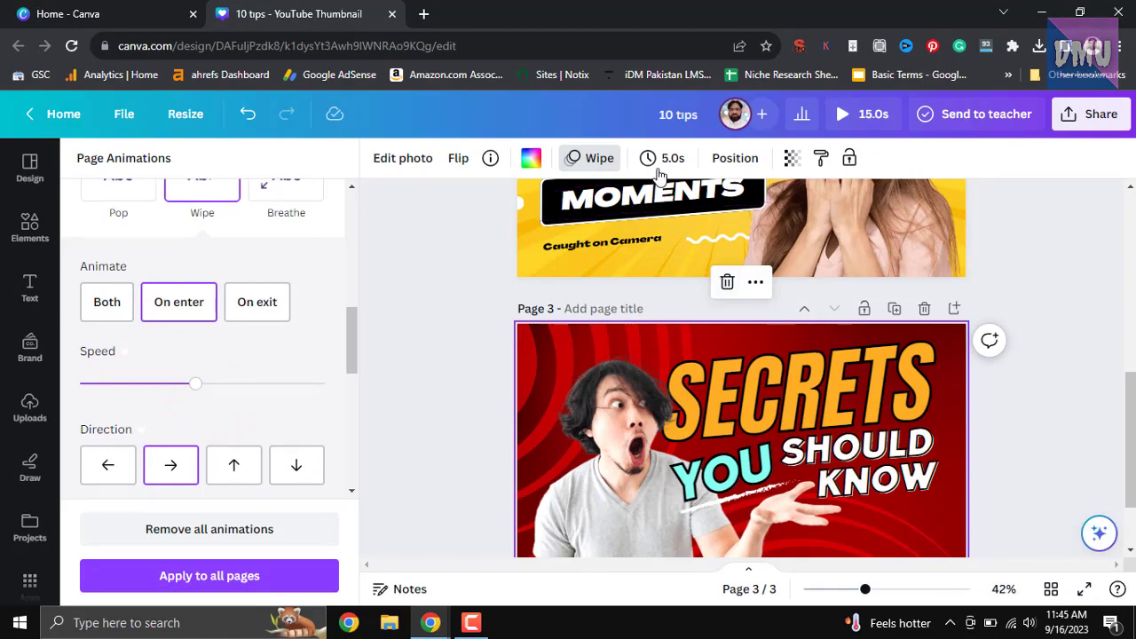
# Step: Preview the three-page animated design and close the preview
pyautogui.click(1084, 588)
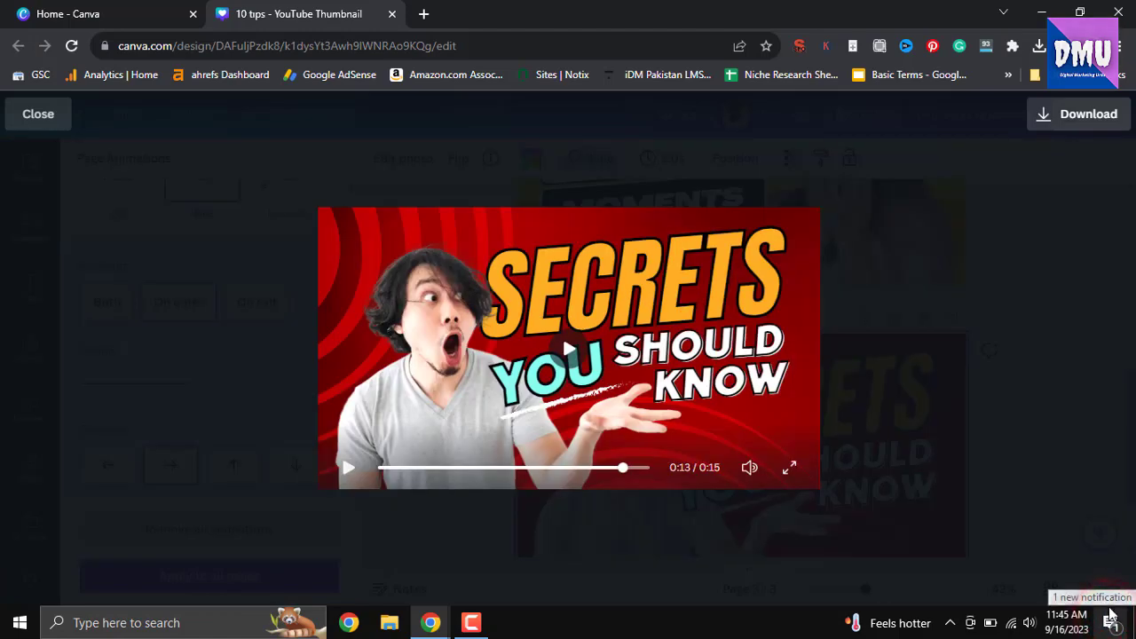
pyautogui.click(39, 116)
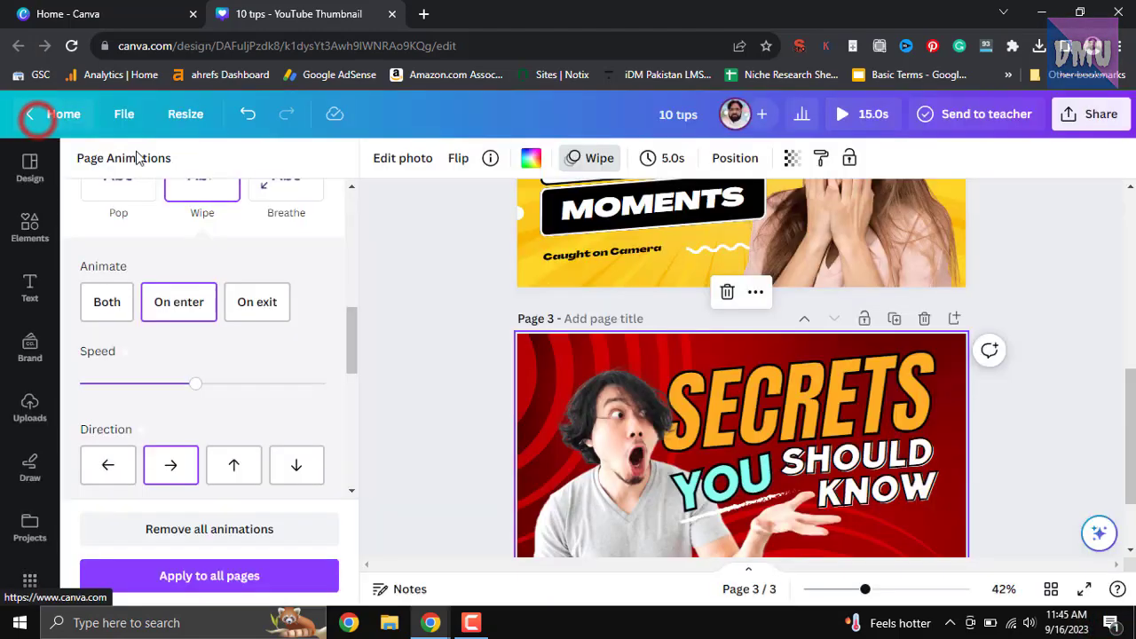
pyautogui.scroll(2, 485, 427)
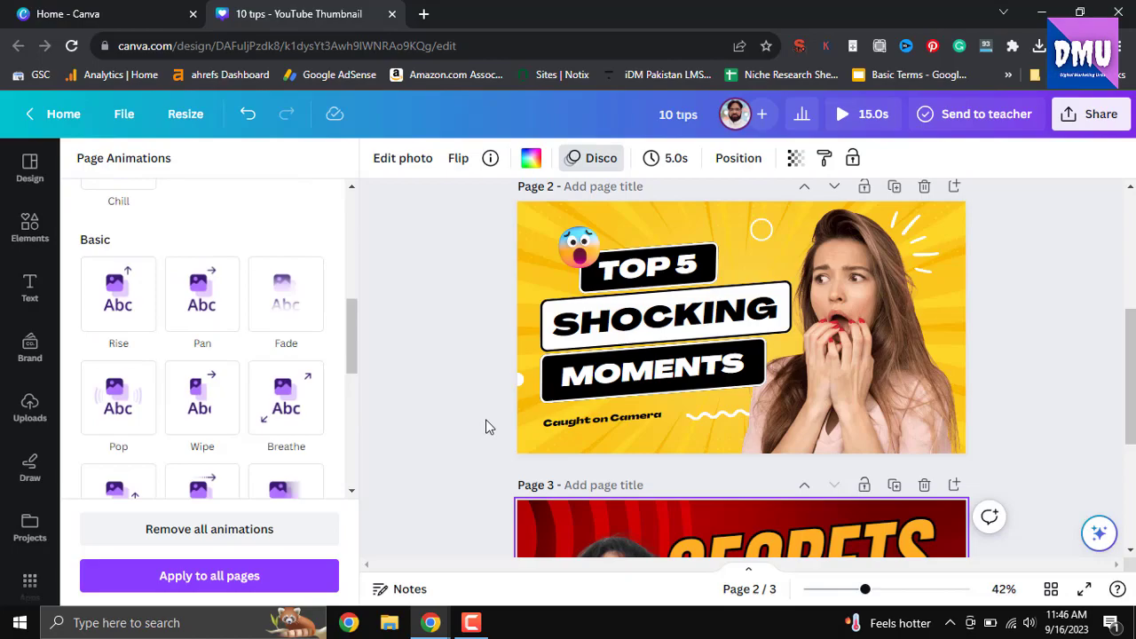
pyautogui.scroll(3, 485, 426)
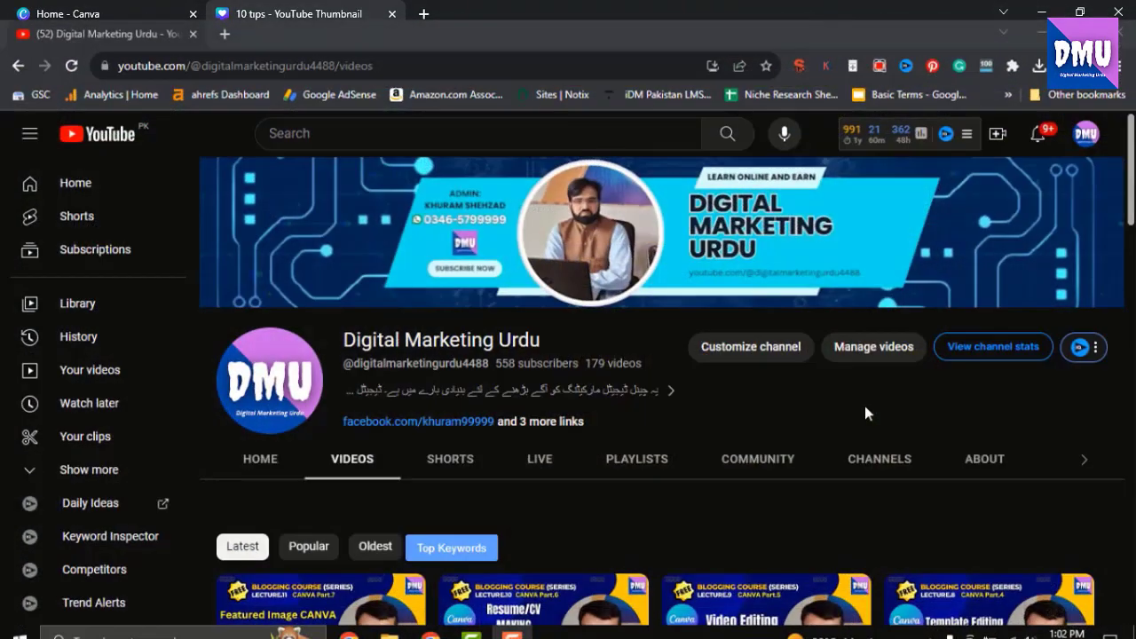
pyautogui.scroll(-2, 864, 406)
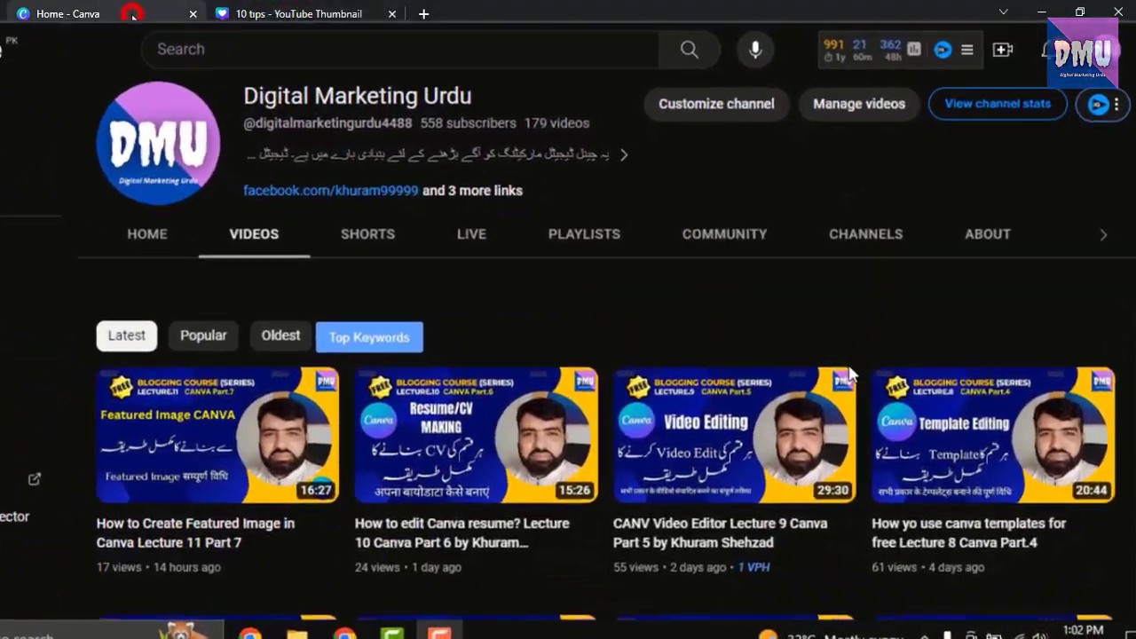
pyautogui.scroll(-2, 849, 375)
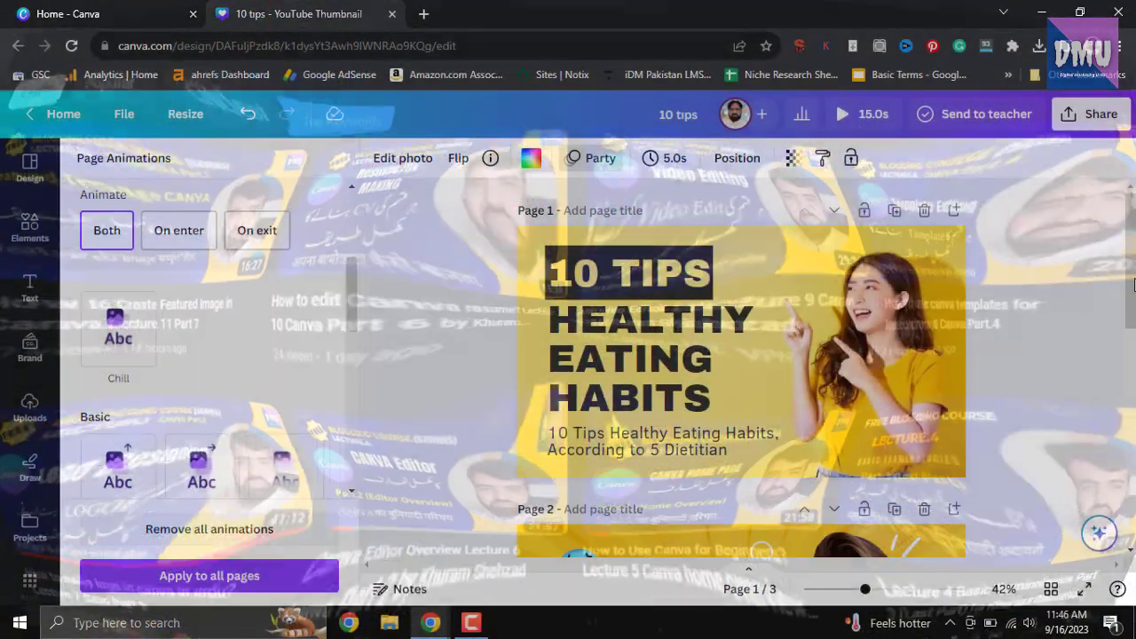
pyautogui.moveTo(1132, 284)
pyautogui.mouseDown()
pyautogui.moveTo(1132, 316)
pyautogui.moveTo(1132, 278)
pyautogui.mouseUp()
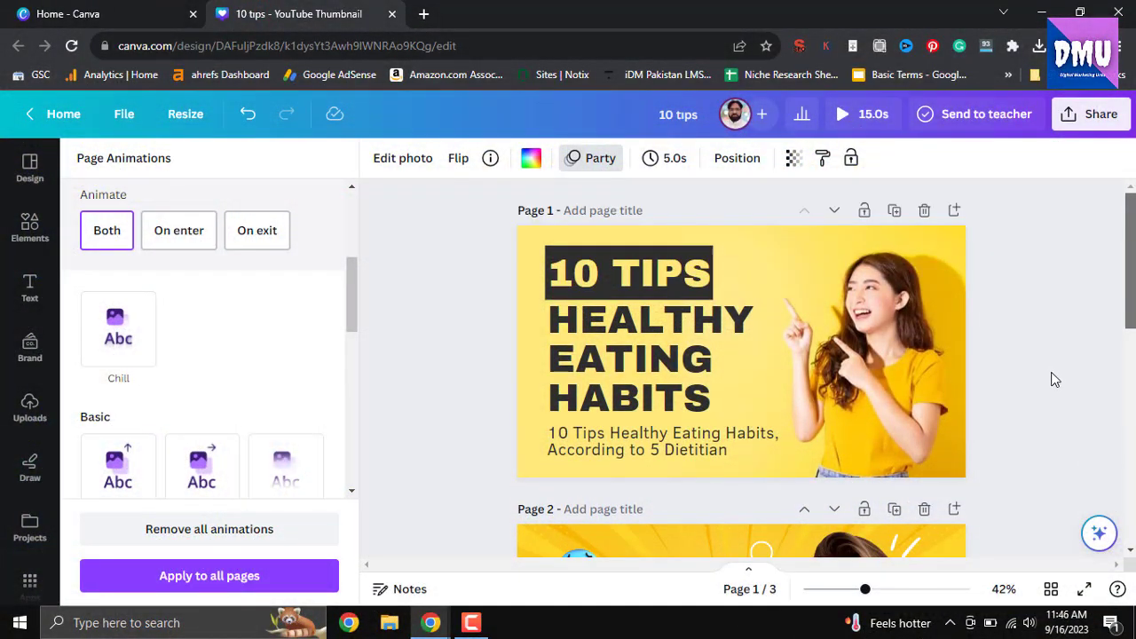